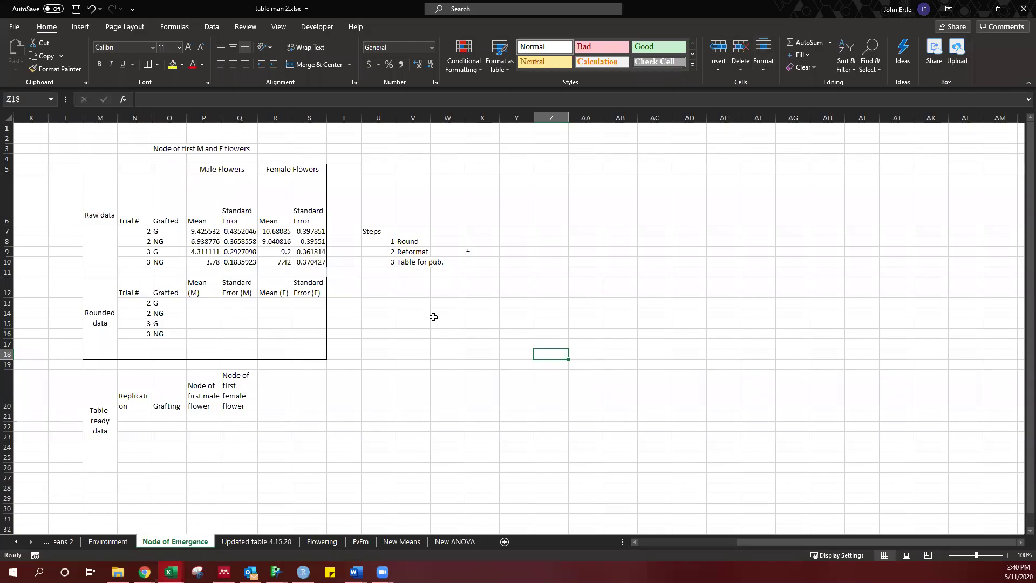
# Review the Raw, Rounded and Table-ready data sections and the first raw male mean and SE.
pyautogui.click(419, 304)
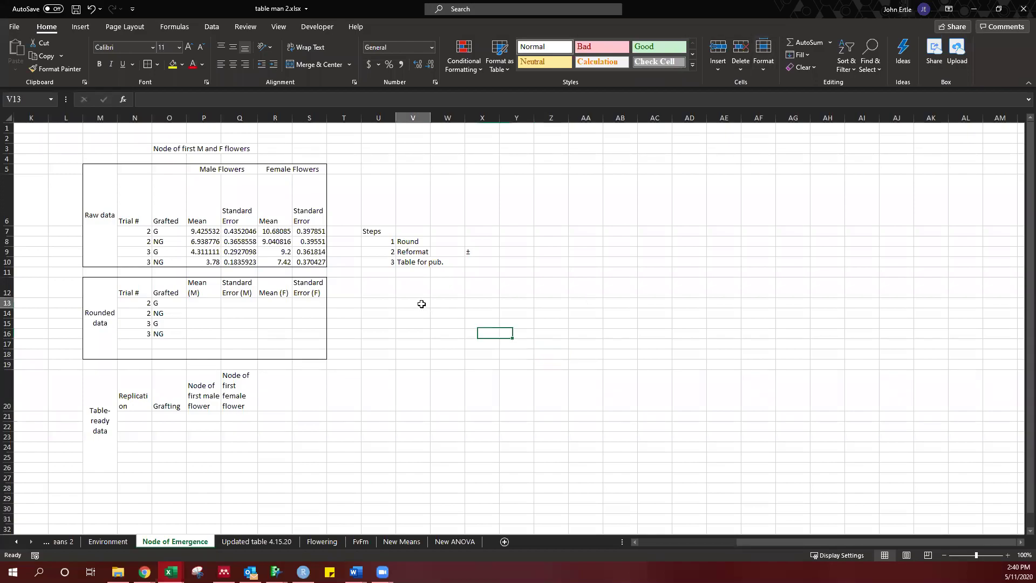
pyautogui.click(353, 283)
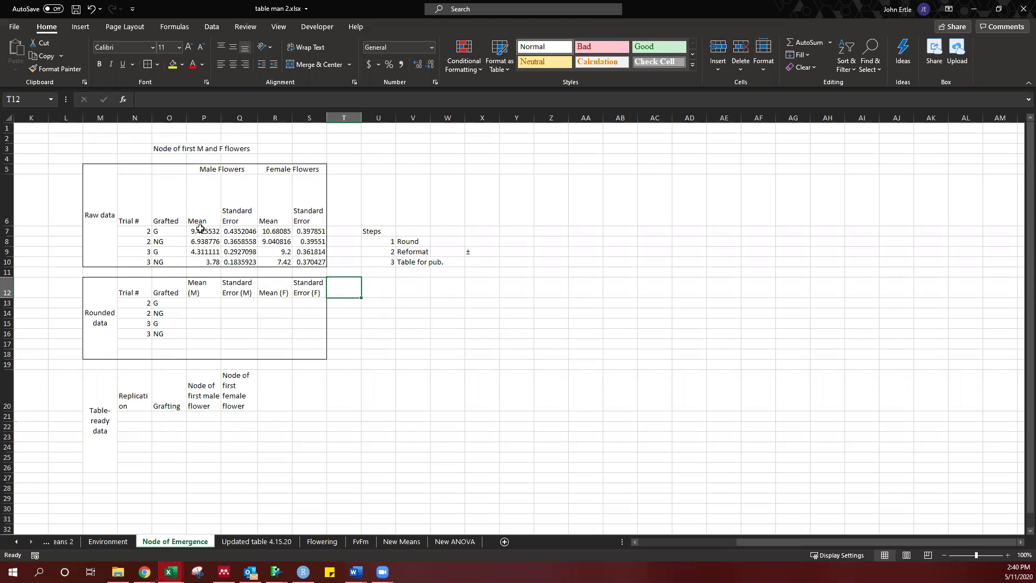
pyautogui.moveTo(200, 228); pyautogui.dragTo(237, 231)
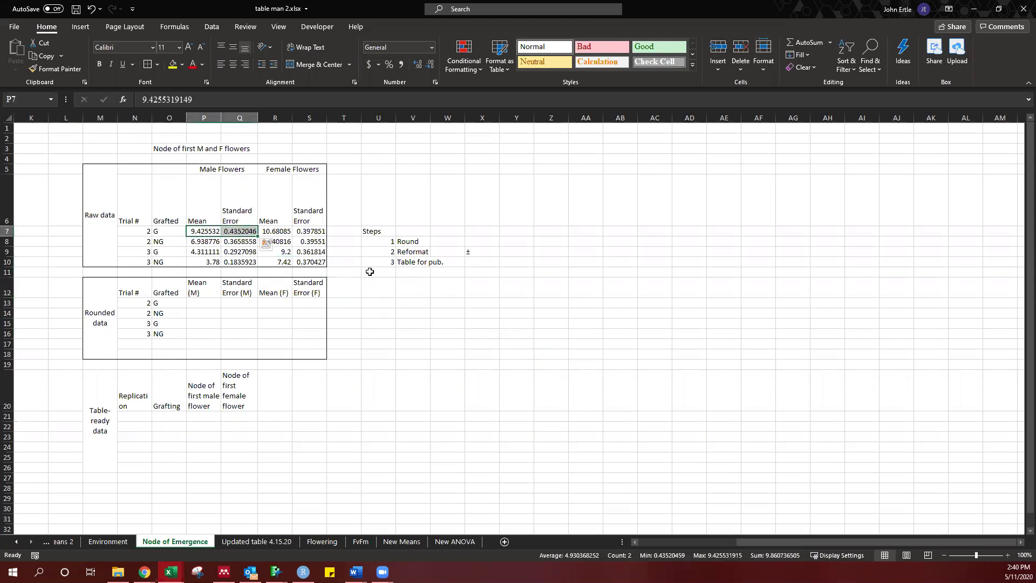
pyautogui.click(354, 261)
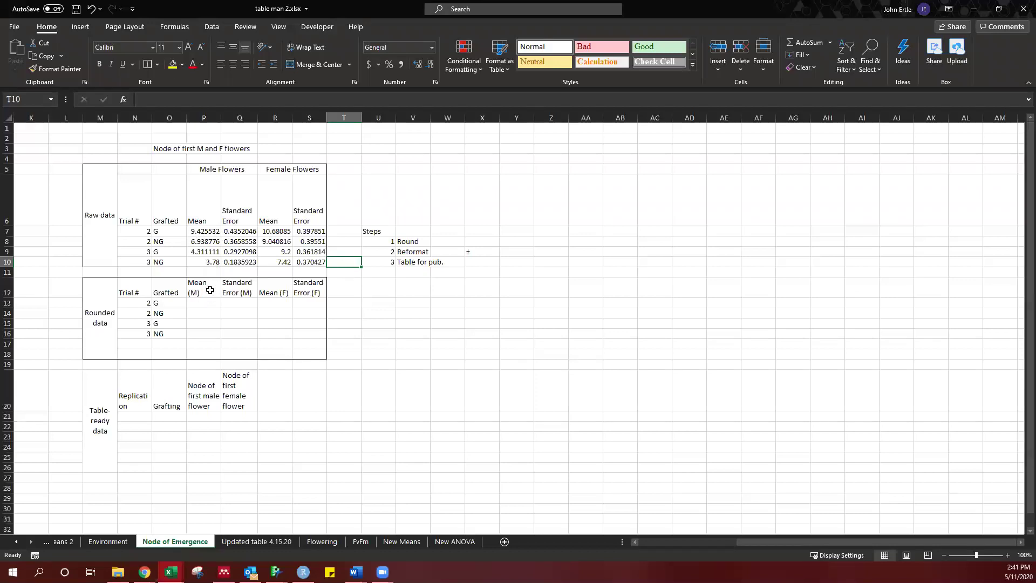
pyautogui.click(91, 212)
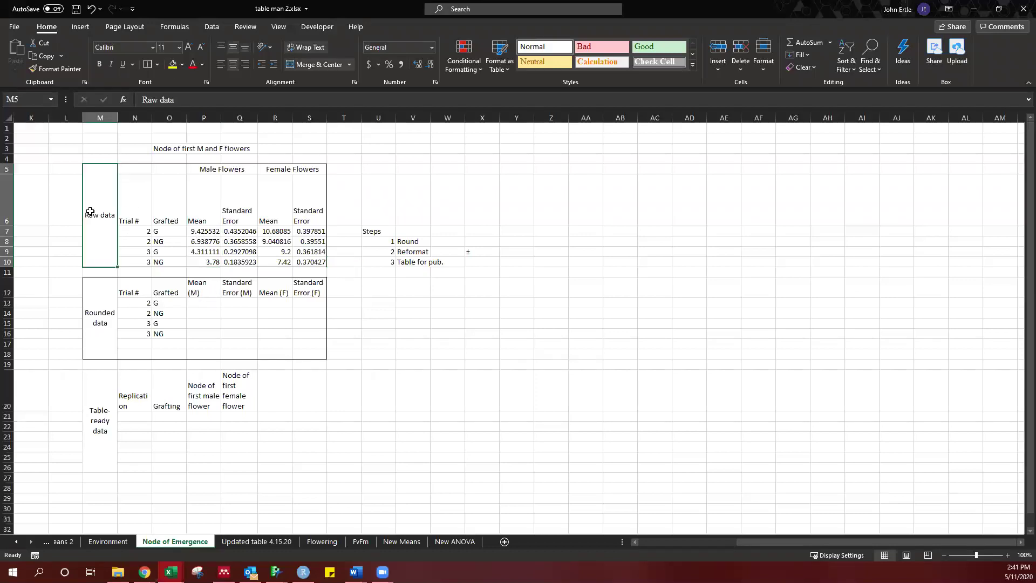
pyautogui.click(105, 309)
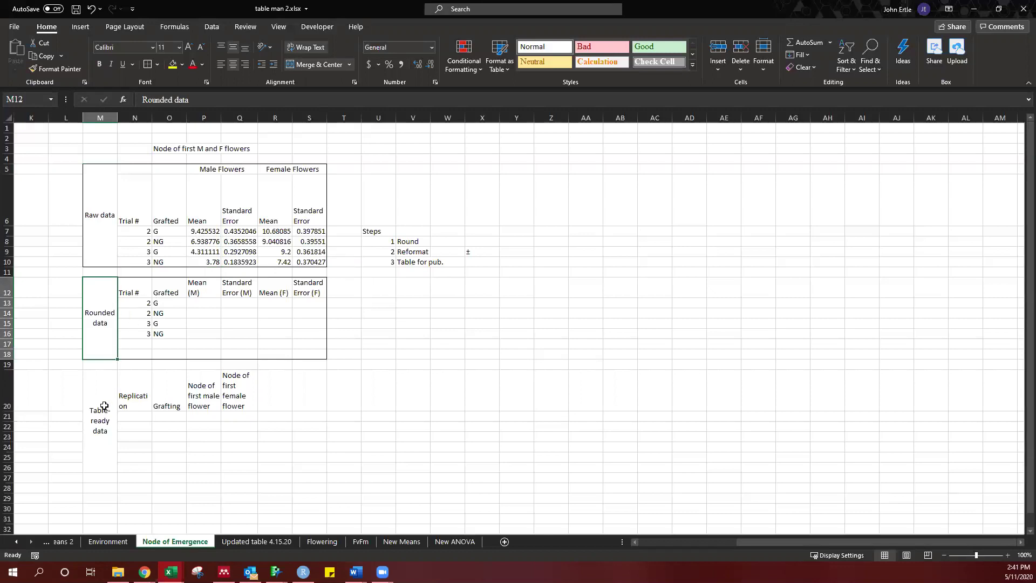
pyautogui.click(104, 406)
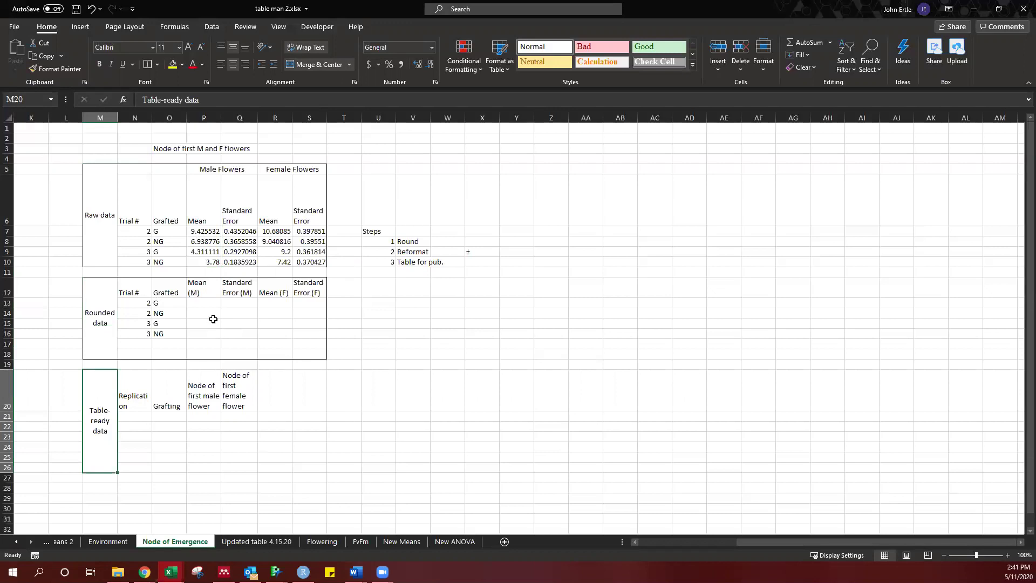
# Enter =ROUND(P7,1) in P13 and fill it across to S13 and down to row 16.
pyautogui.click(208, 303)
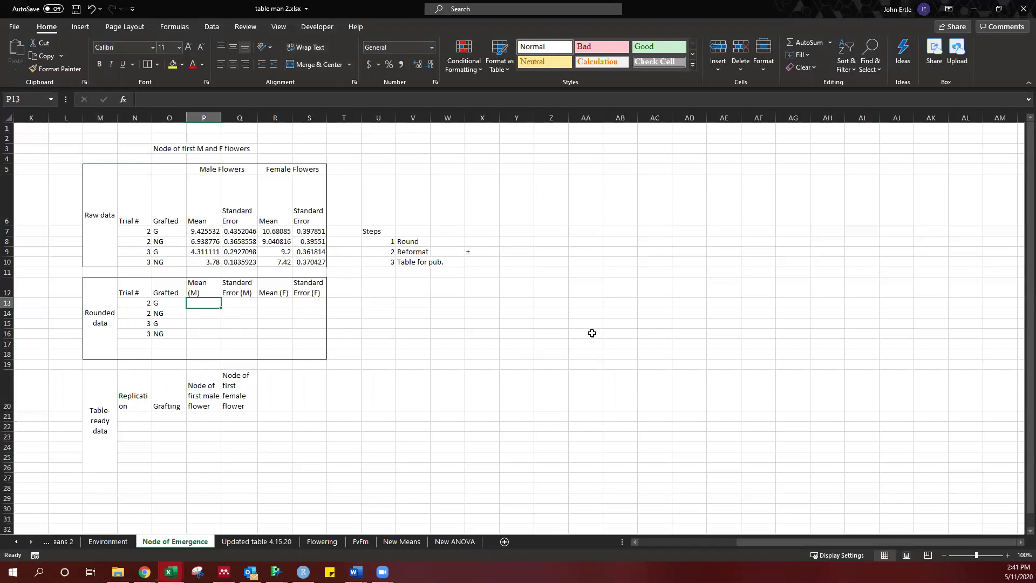
pyautogui.write('=round(')
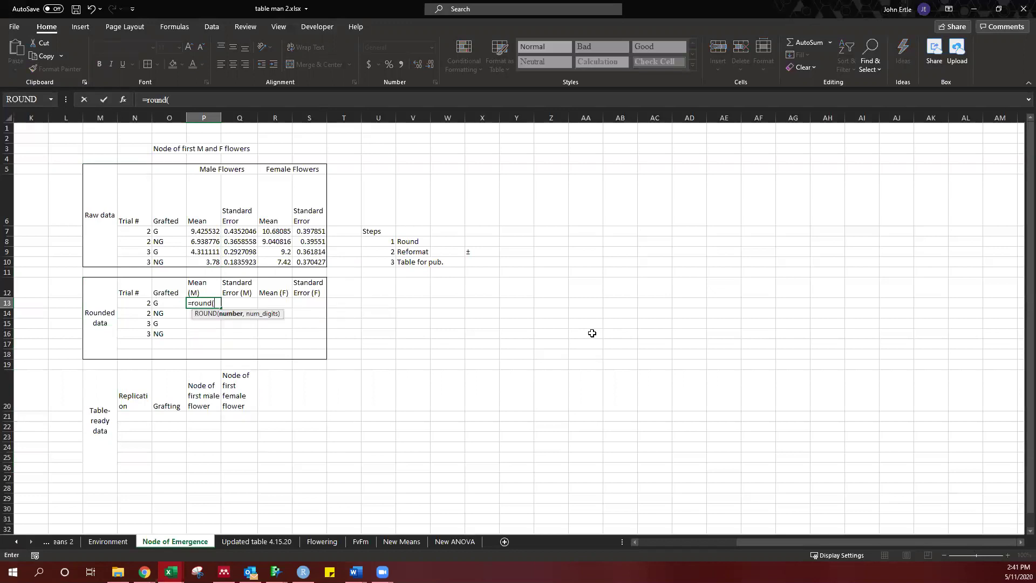
pyautogui.click(210, 231)
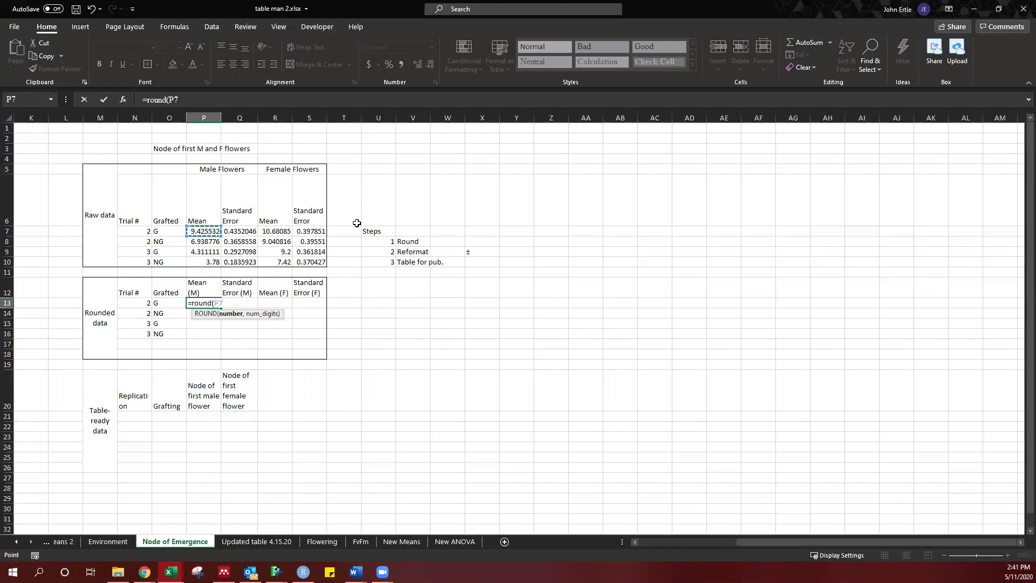
pyautogui.write(',1)')
pyautogui.press('Return')
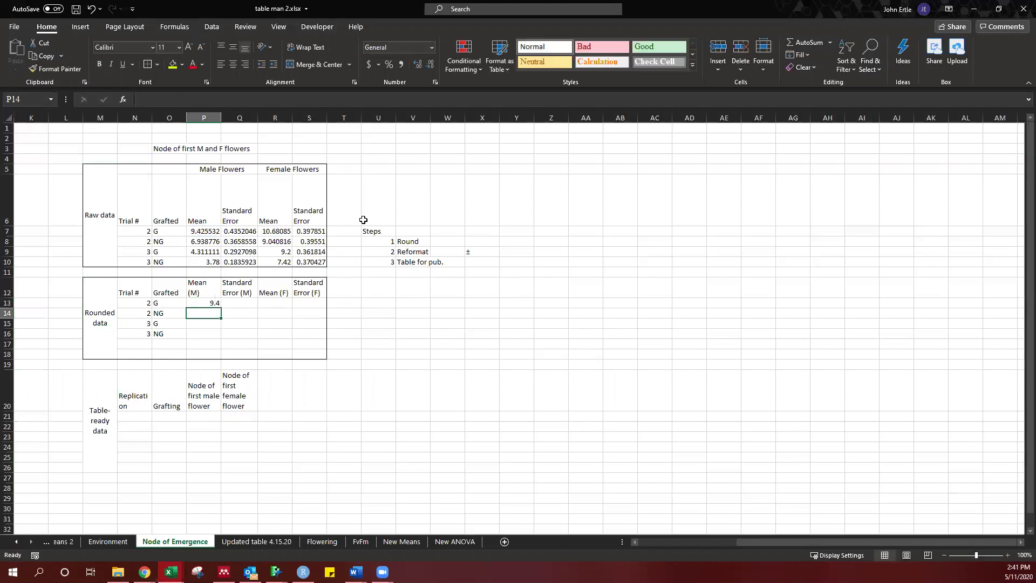
pyautogui.click(213, 303)
pyautogui.moveTo(221, 308); pyautogui.dragTo(324, 338)
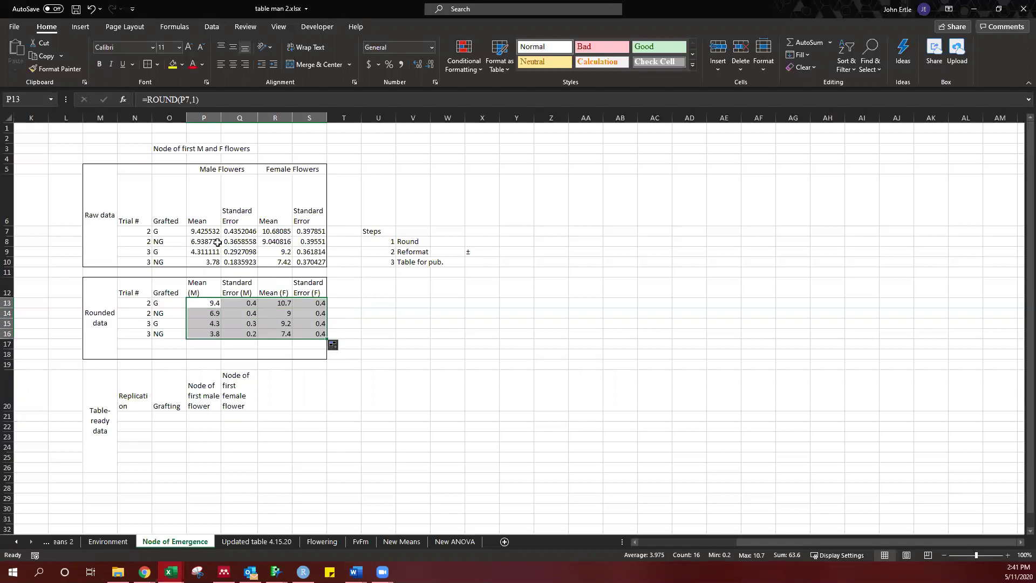
pyautogui.click(384, 323)
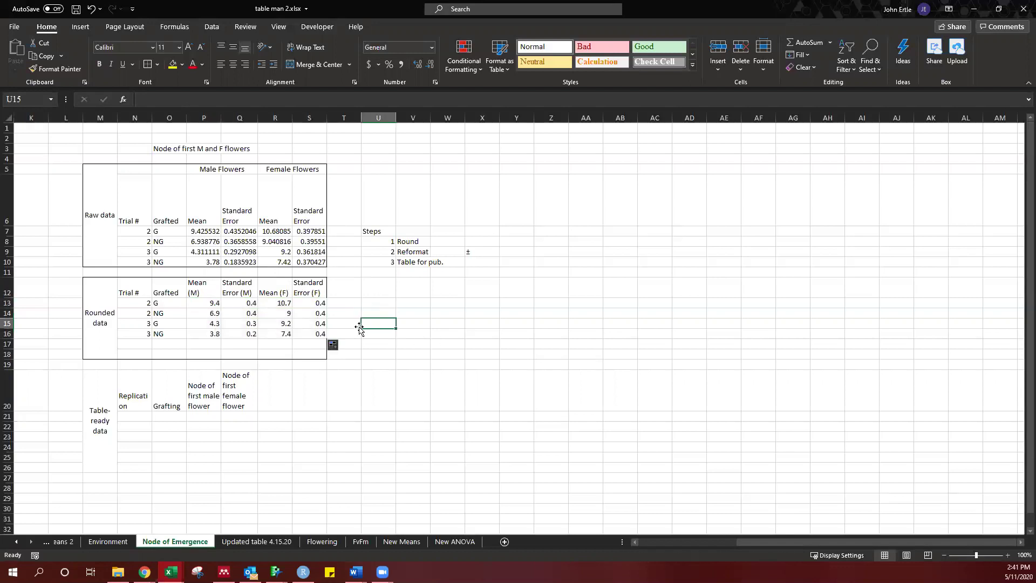
# Check the rounding formulas for mean and standard error and the stored ± symbol.
pyautogui.click(206, 304)
pyautogui.click(245, 302)
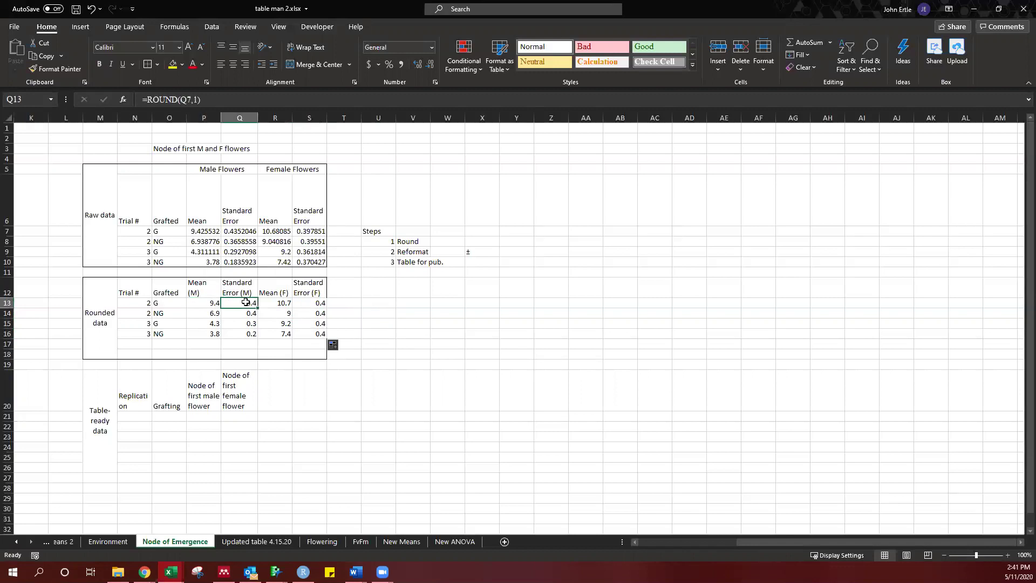
pyautogui.click(414, 253)
pyautogui.click(475, 253)
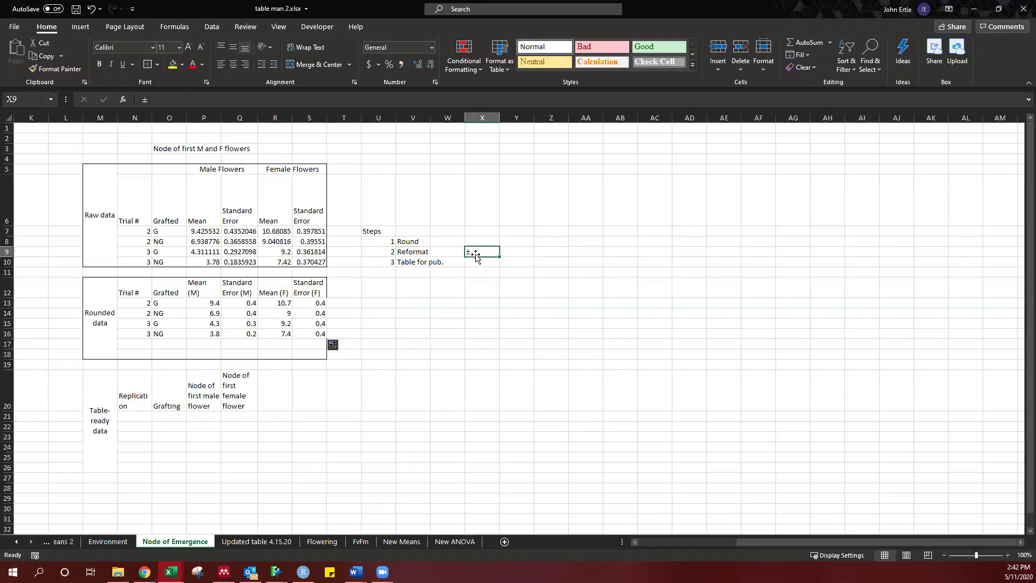
pyautogui.click(145, 100)
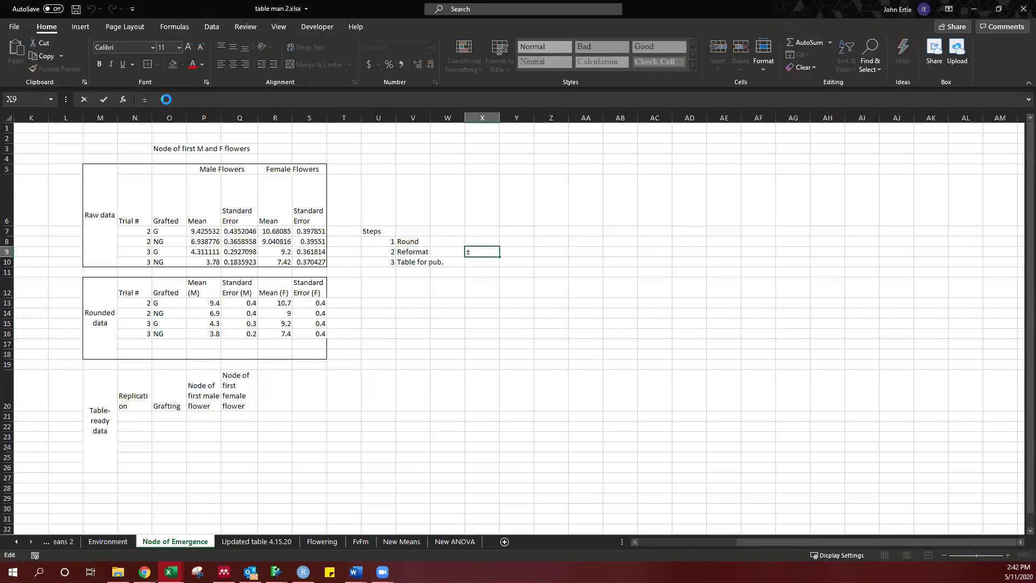
pyautogui.click(437, 346)
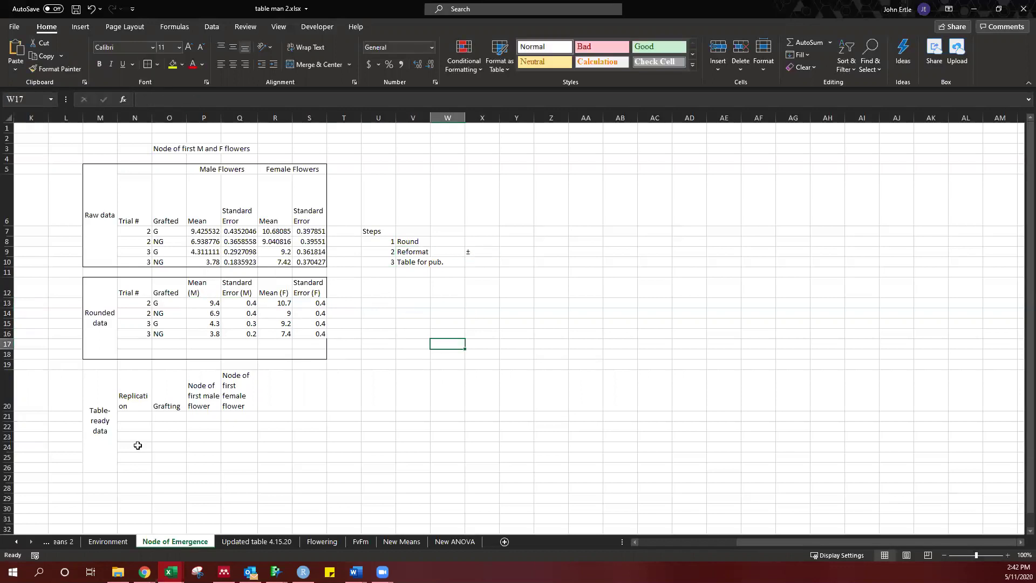
# Enter replications 1 and 2 in N21 and N23.
pyautogui.click(135, 416)
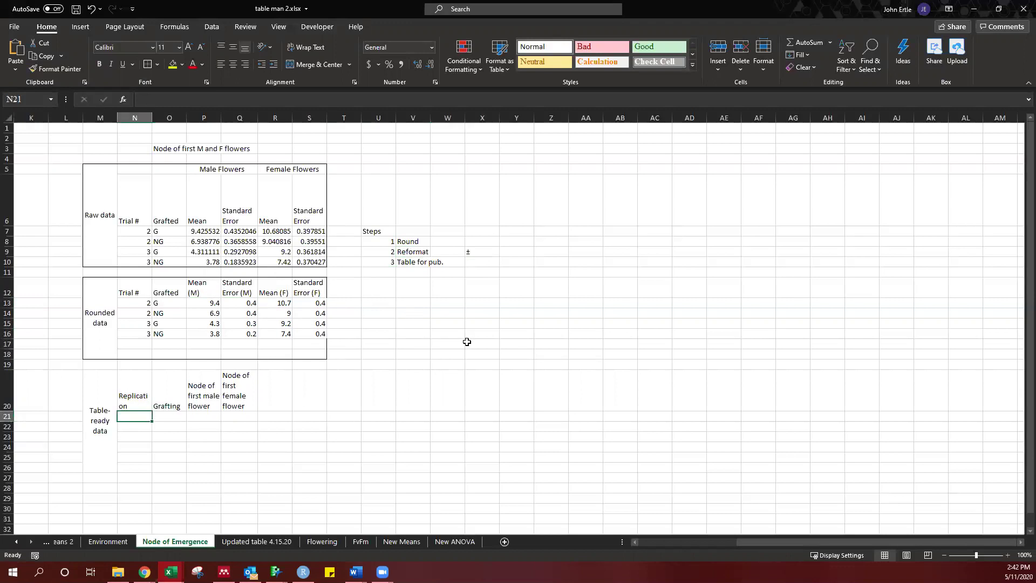
pyautogui.write('1')
pyautogui.press('Return')
pyautogui.press('Return')
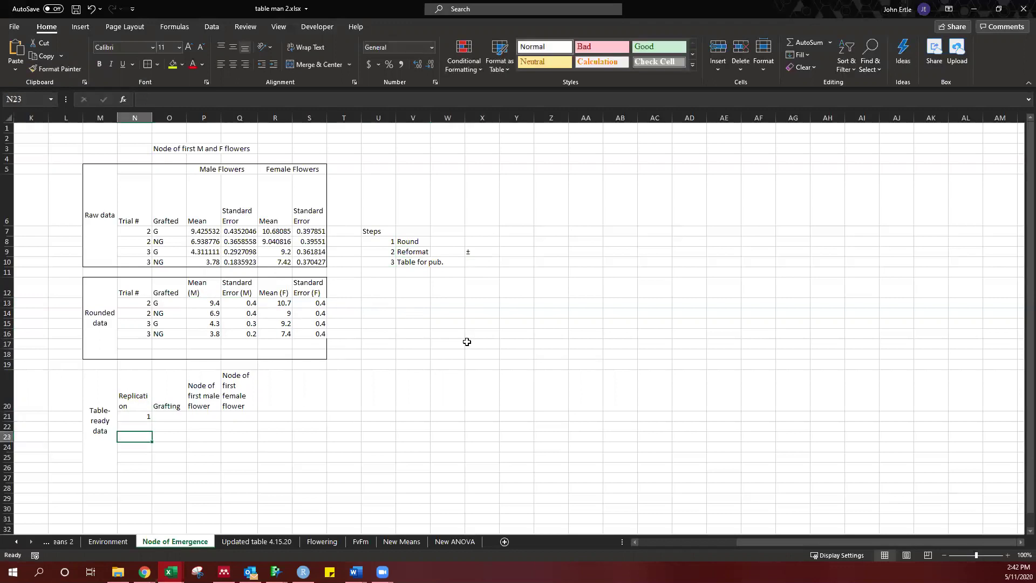
pyautogui.write('2')
pyautogui.press('Return')
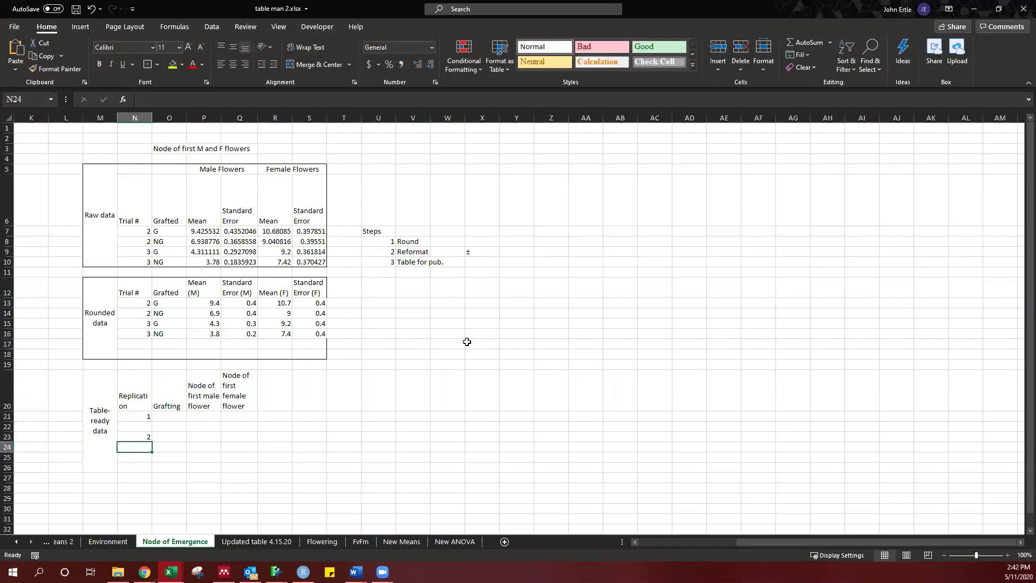
# Fill the Grafting column O21:O24 with G, NG, G, NG.
pyautogui.click(165, 415)
pyautogui.write('G')
pyautogui.press('Return')
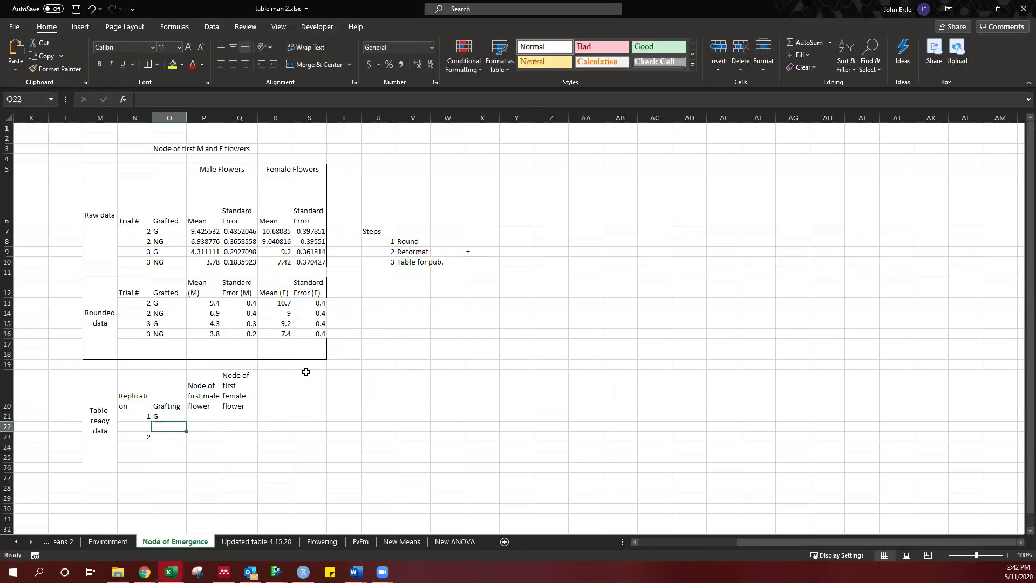
pyautogui.write('NG')
pyautogui.press('Return')
pyautogui.write('G')
pyautogui.press('Return')
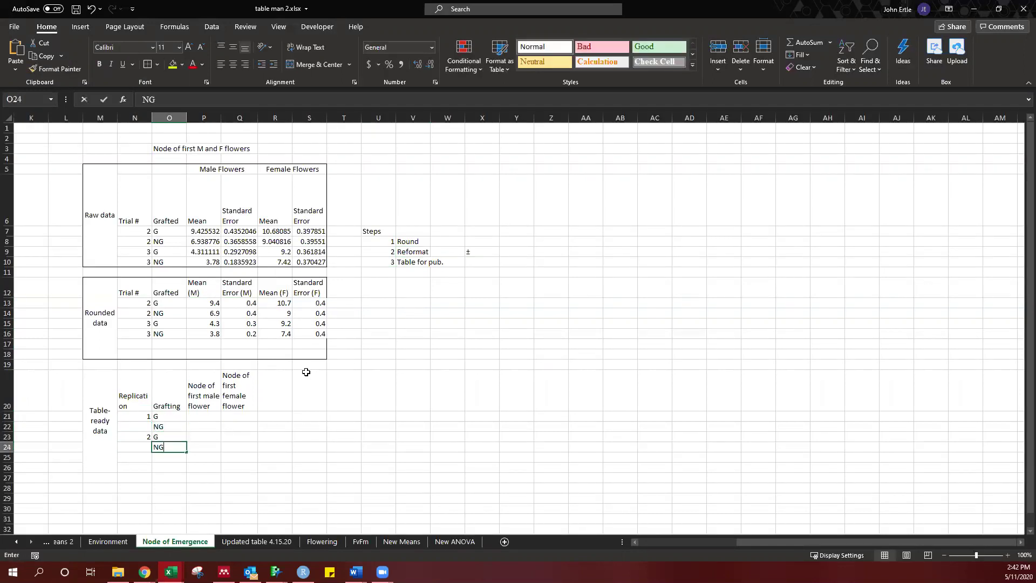
pyautogui.write('NG')
pyautogui.press('Tab')
pyautogui.press('Up')
pyautogui.press('Up')
pyautogui.press('Up')
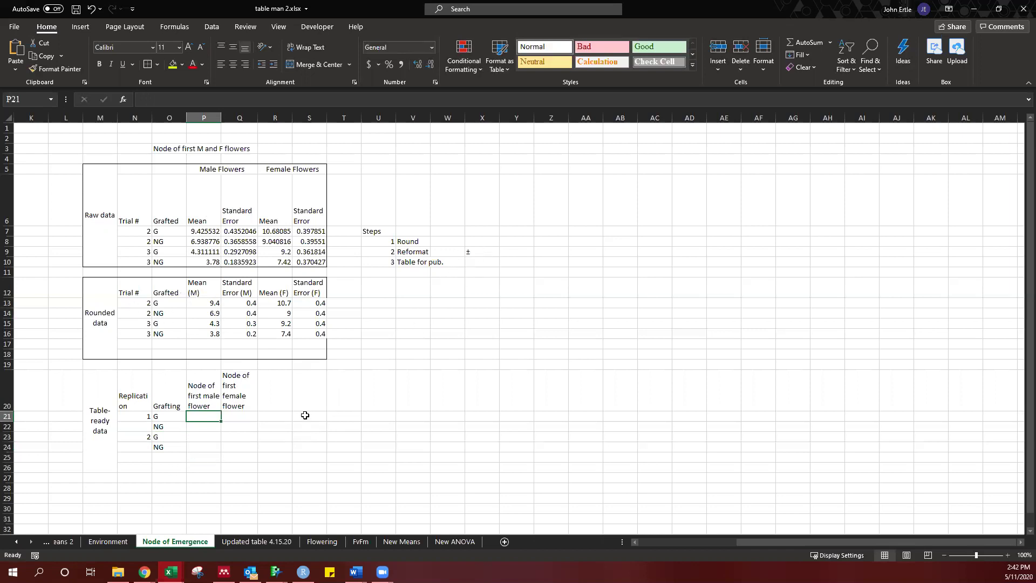
# Build =P13&" ± "&Q13 in P21 so it shows 9.4 ± 0.4.
pyautogui.write('=')
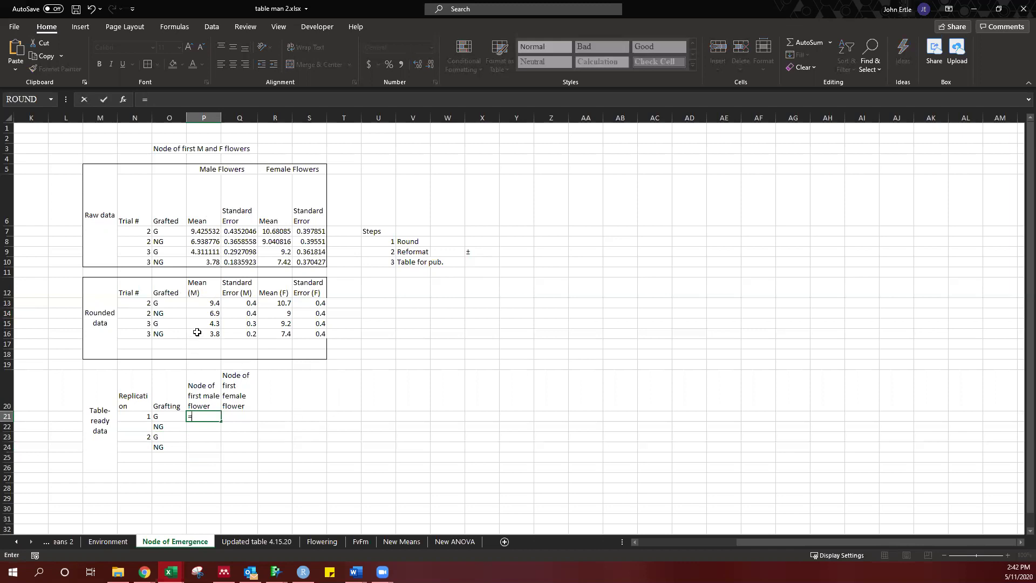
pyautogui.click(208, 304)
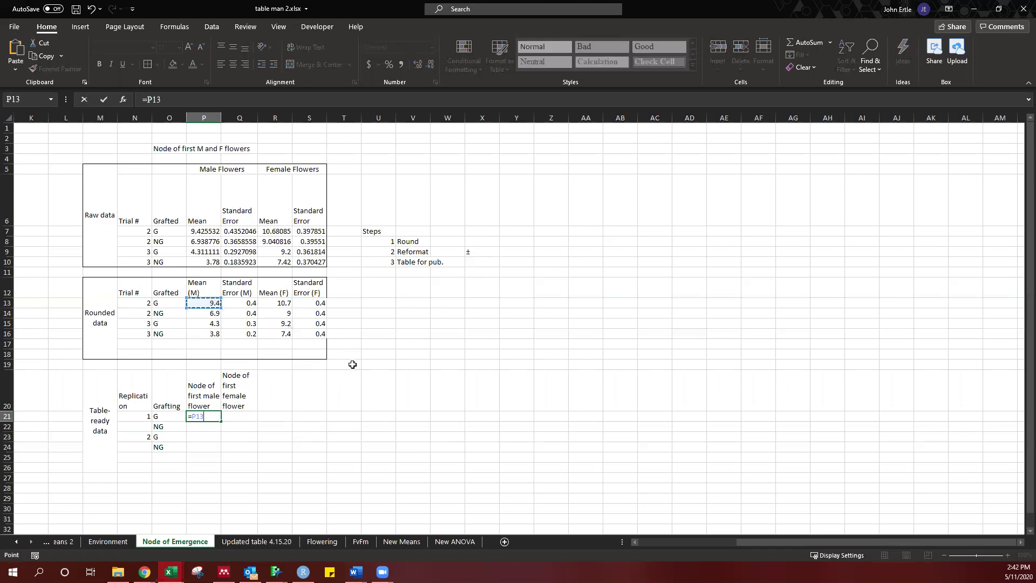
pyautogui.write('&" ± "&')
pyautogui.click(251, 303)
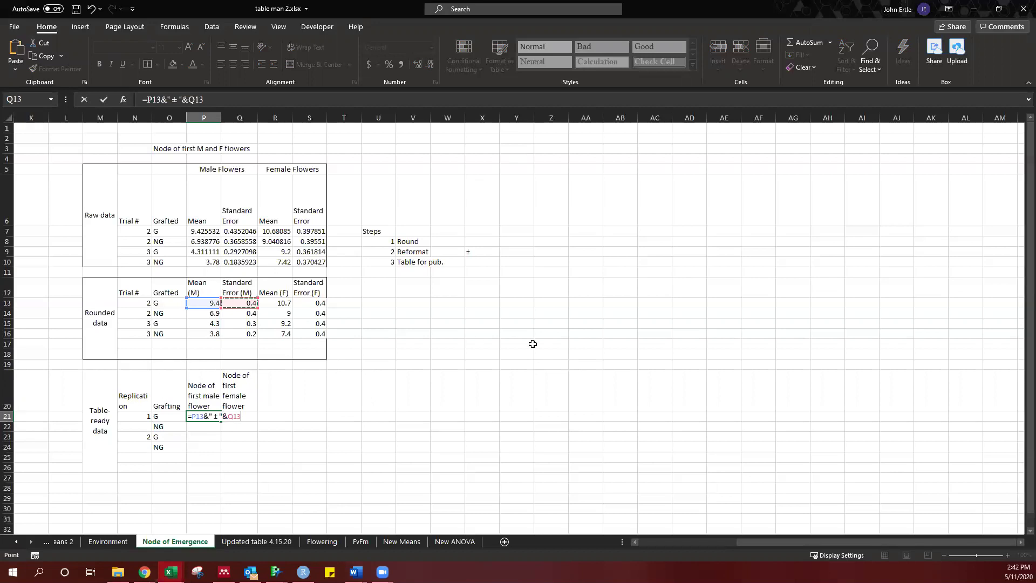
pyautogui.press('Return')
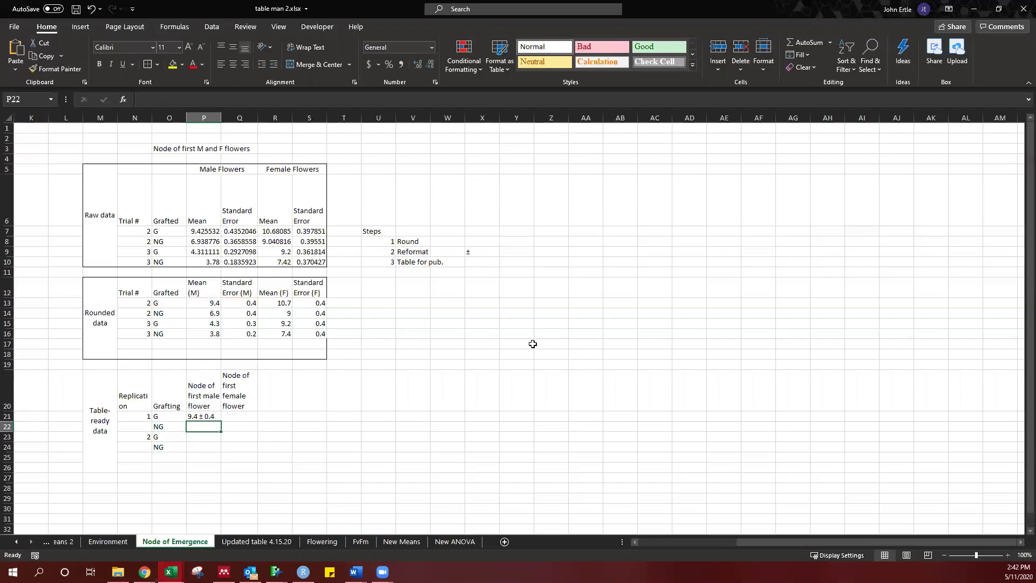
# Fill the mean ± SE formula down to P24 and paste it into the female-flower column R21:R24.
pyautogui.click(216, 417)
pyautogui.moveTo(219, 422); pyautogui.dragTo(224, 449)
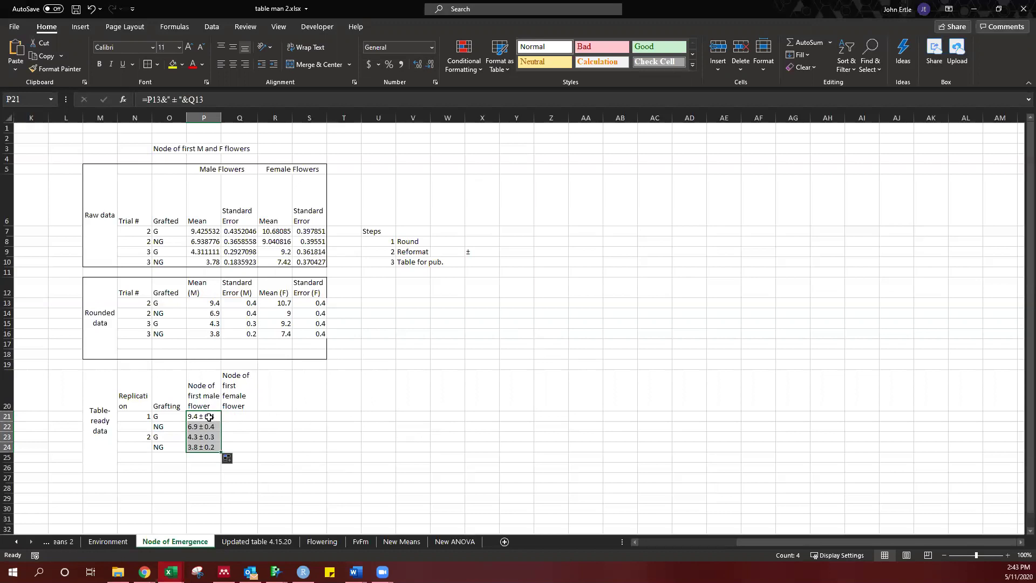
pyautogui.hotkey('ctrl', 'c')
pyautogui.click(274, 417)
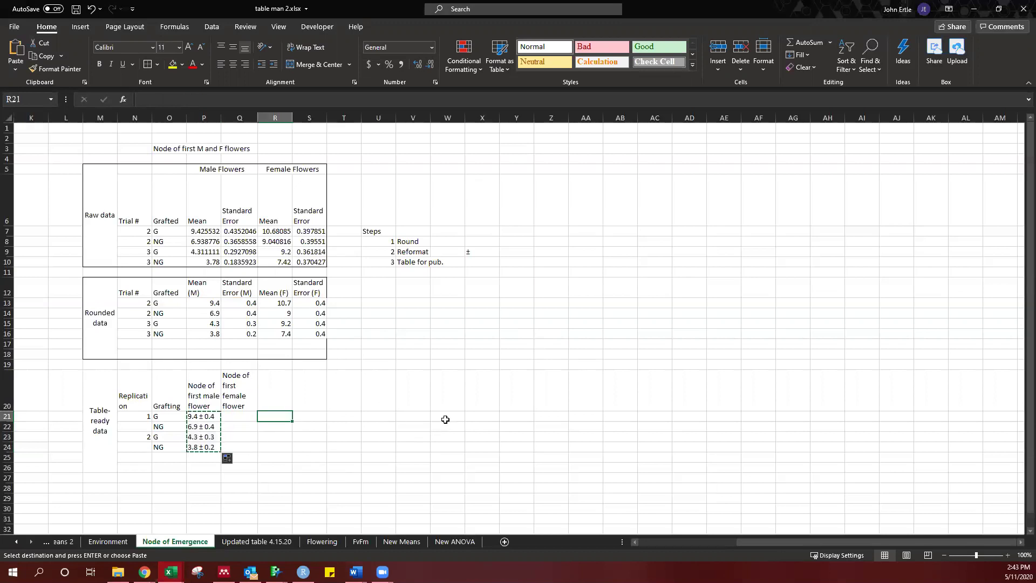
pyautogui.hotkey('ctrl', 'v')
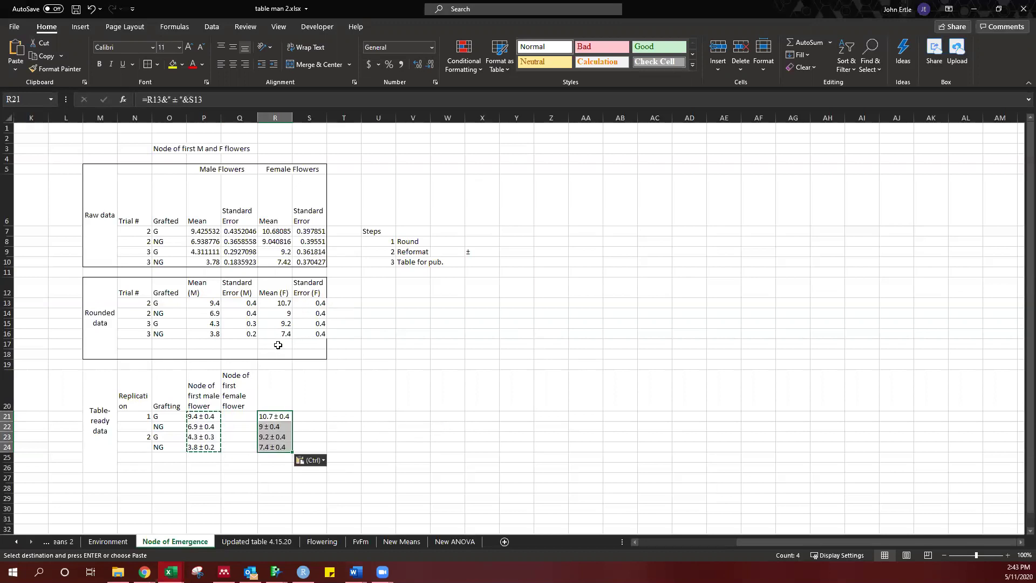
pyautogui.click(355, 435)
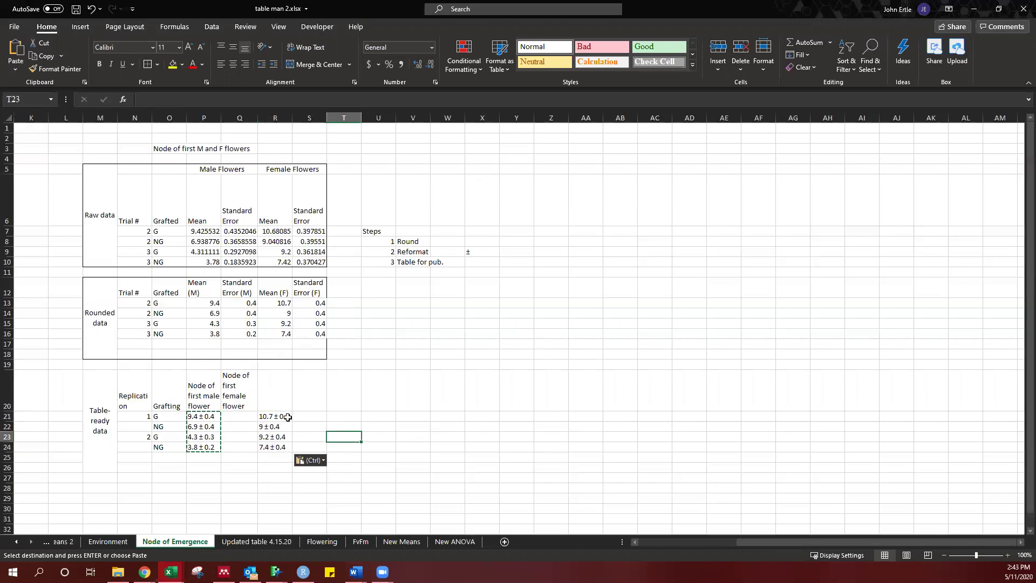
pyautogui.moveTo(274, 416)
pyautogui.mouseDown()
pyautogui.moveTo(274, 447)
pyautogui.moveTo(291, 430)
pyautogui.moveTo(258, 428)
pyautogui.mouseUp()
# Add thin solid top and bottom borders to the header row N20:Q20 via More Borders.
pyautogui.click(461, 419)
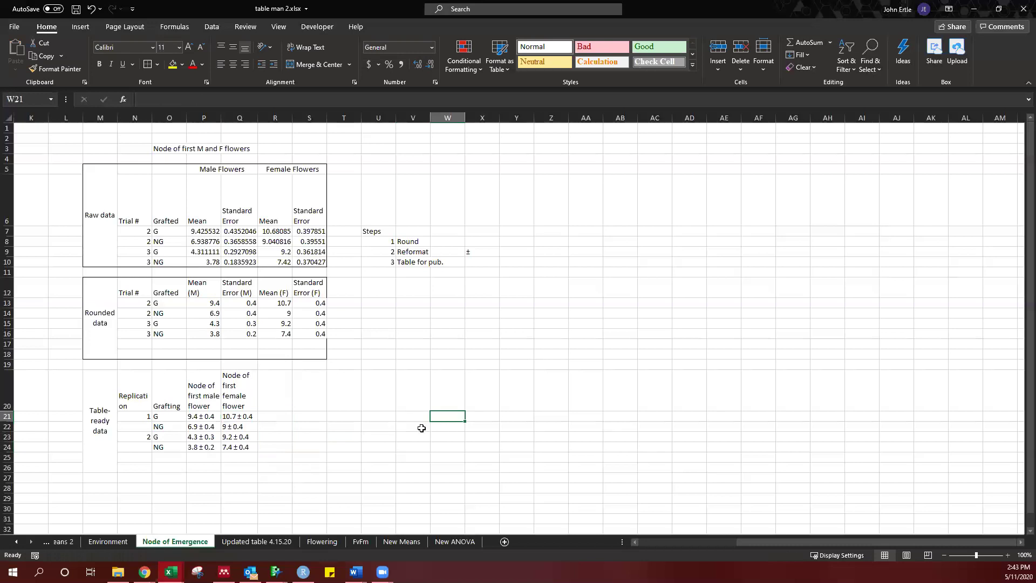
pyautogui.moveTo(141, 392); pyautogui.dragTo(251, 397)
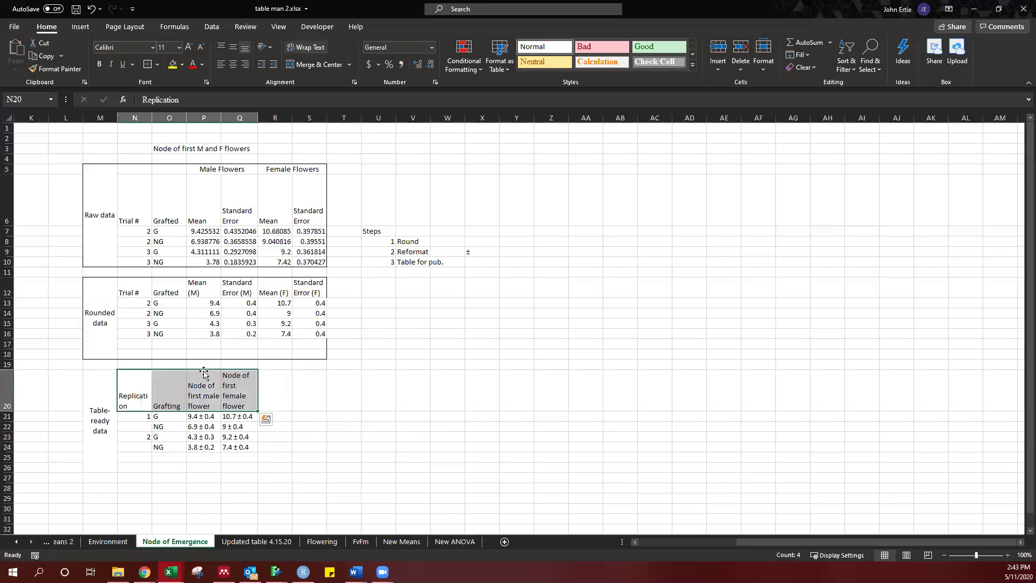
pyautogui.click(158, 64)
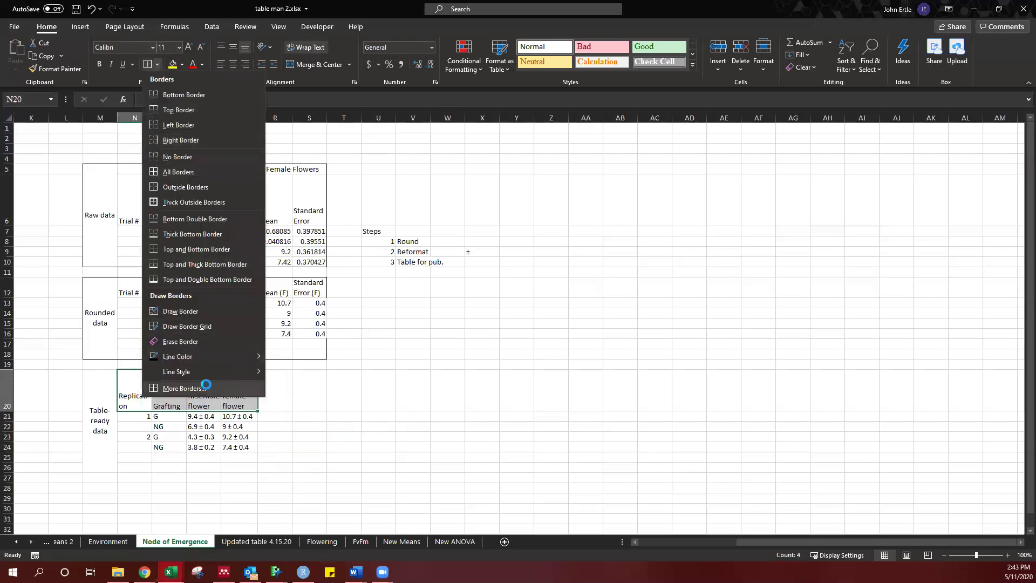
pyautogui.click(206, 386)
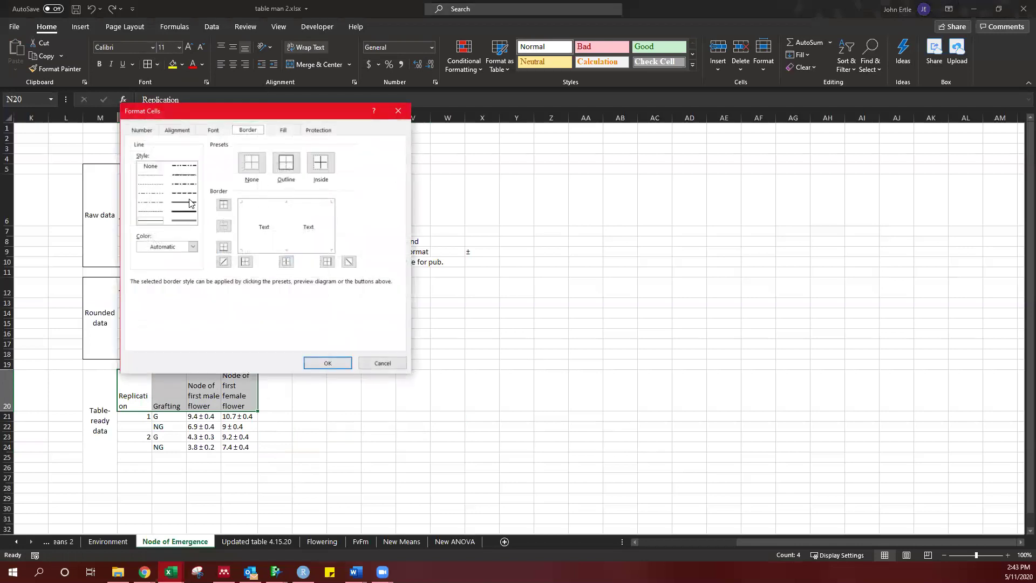
pyautogui.click(190, 203)
pyautogui.click(223, 204)
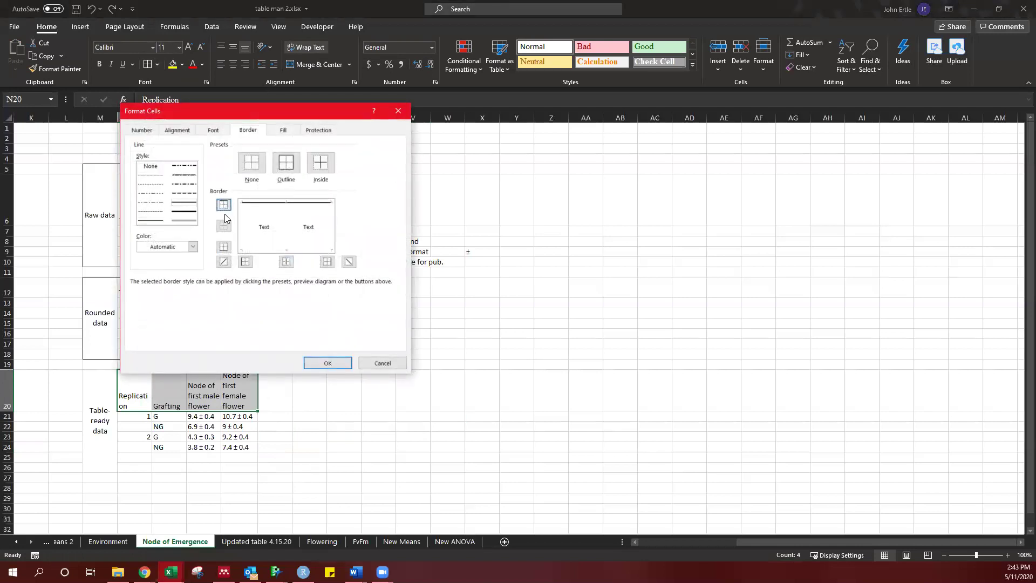
pyautogui.click(223, 247)
pyautogui.click(329, 363)
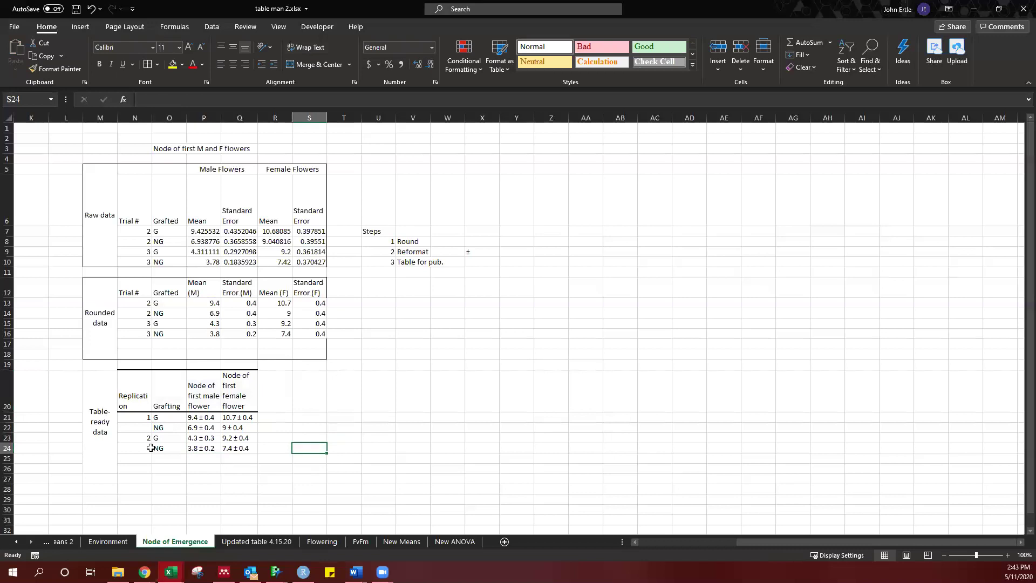
# Apply a Thick Bottom Border to the last table row N24:Q24.
pyautogui.moveTo(141, 448); pyautogui.dragTo(240, 448)
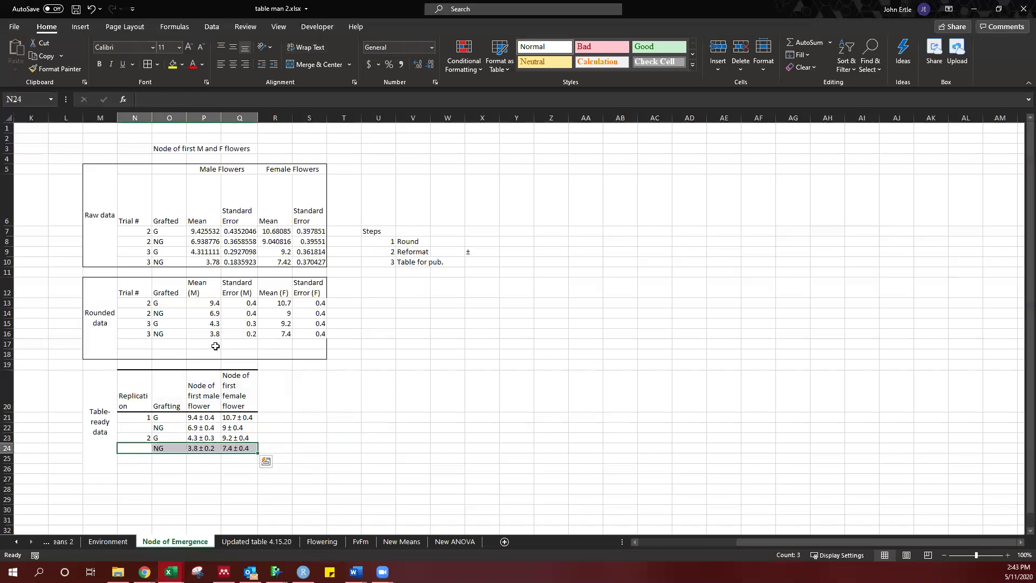
pyautogui.click(157, 64)
pyautogui.click(216, 236)
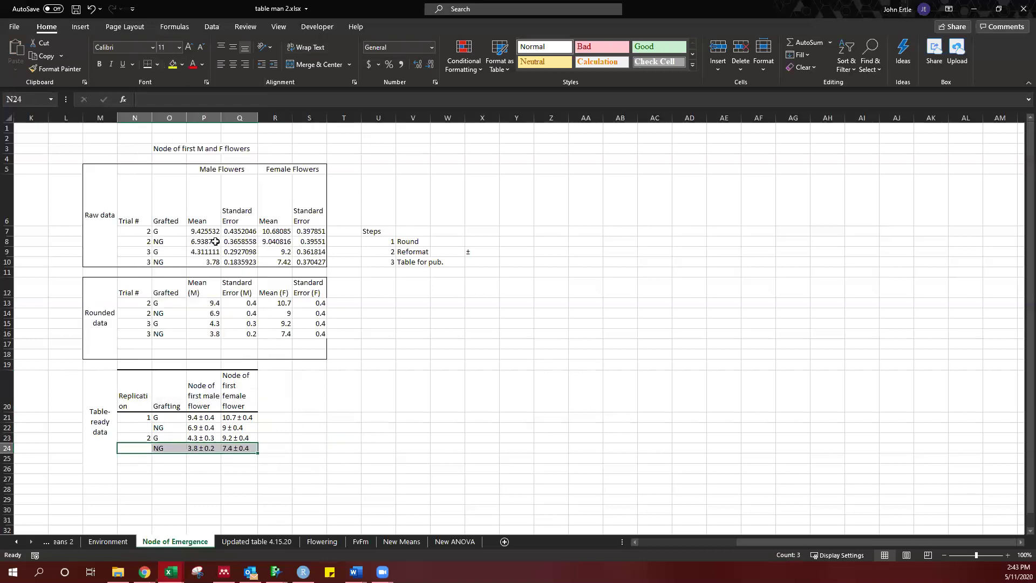
# Set the table-ready block to 12-point Times New Roman.
pyautogui.click(486, 385)
pyautogui.moveTo(136, 406); pyautogui.dragTo(240, 448)
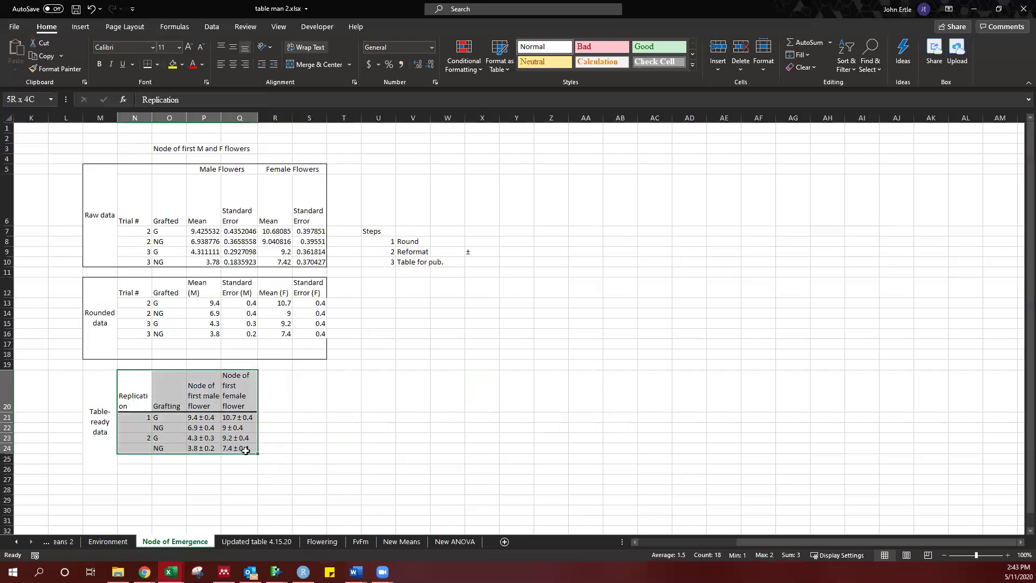
pyautogui.click(188, 48)
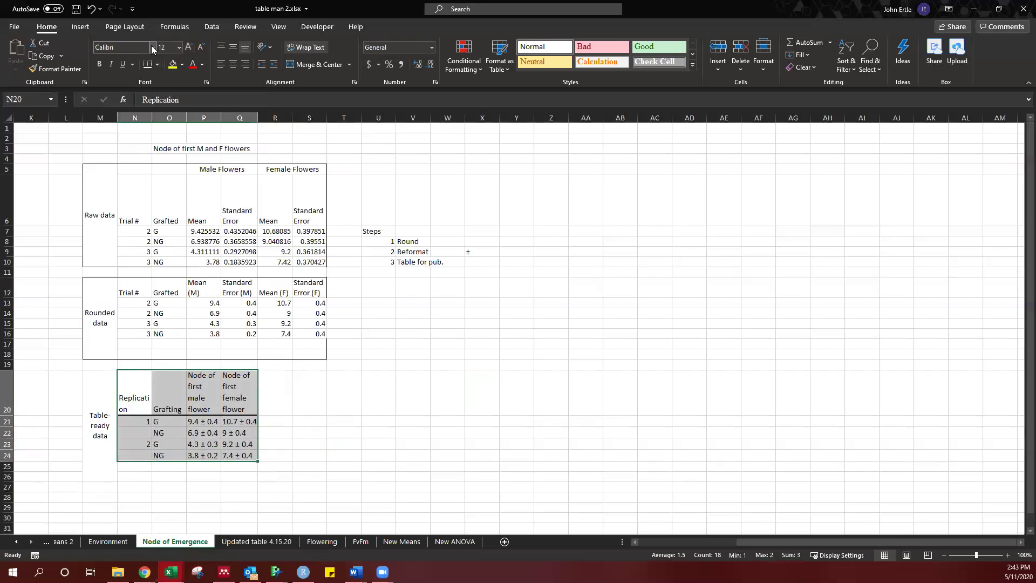
pyautogui.click(152, 47)
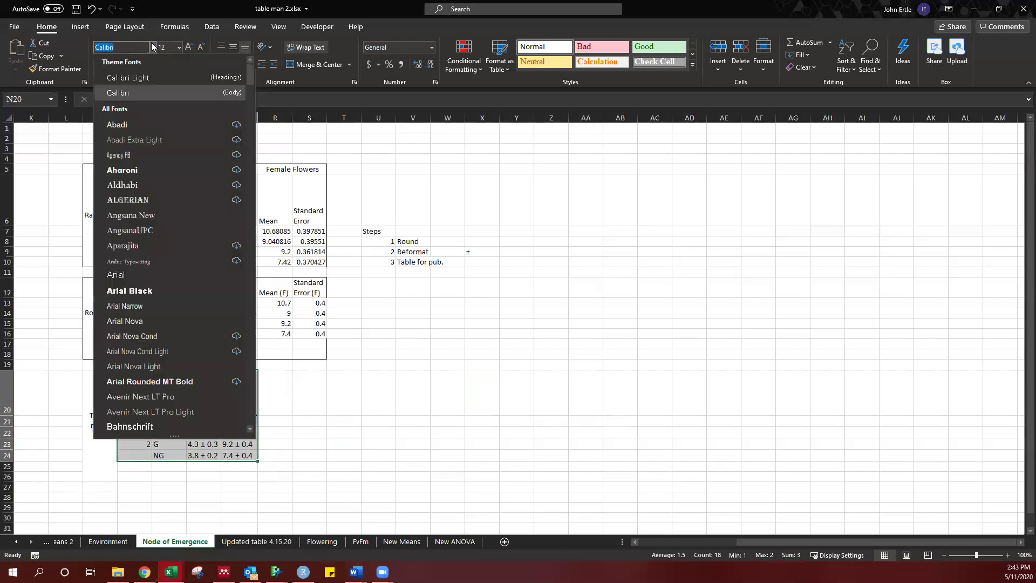
pyautogui.write('Times New Roman')
pyautogui.press('Return')
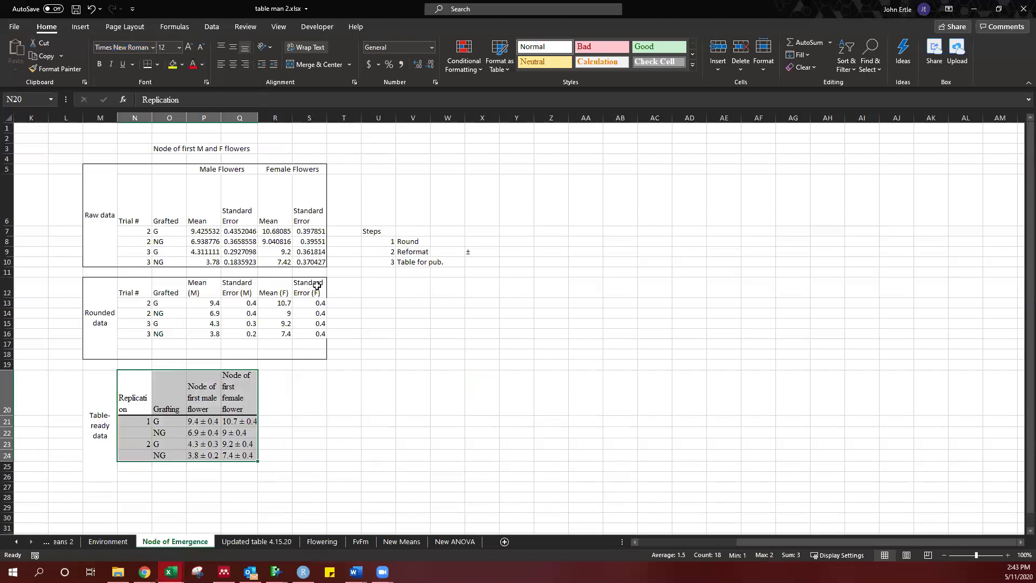
# Merge replication cells N21:N22 and N23:N24 and middle-align them.
pyautogui.click(332, 402)
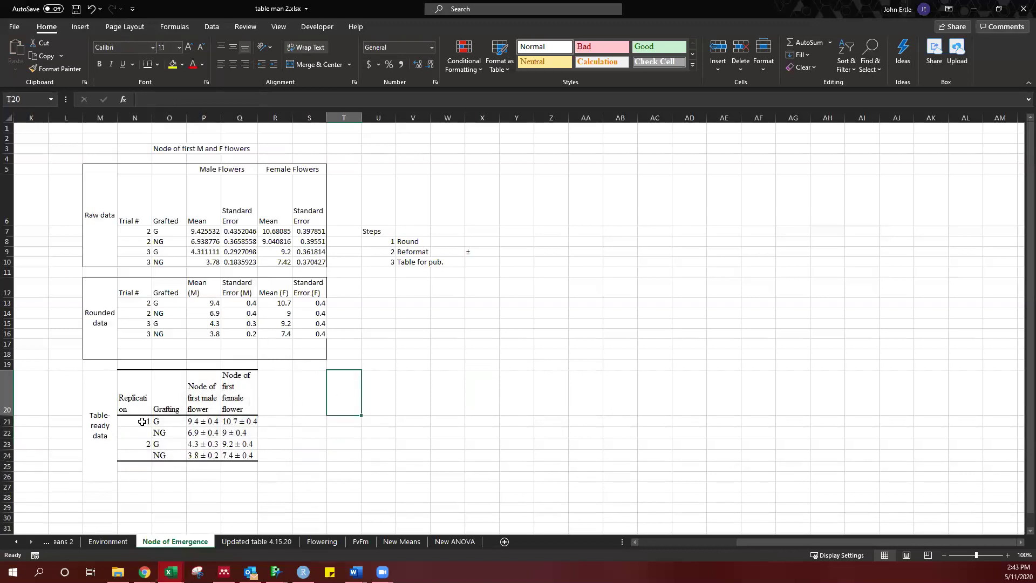
pyautogui.moveTo(141, 421); pyautogui.dragTo(134, 452)
pyautogui.click(305, 64)
pyautogui.click(447, 455)
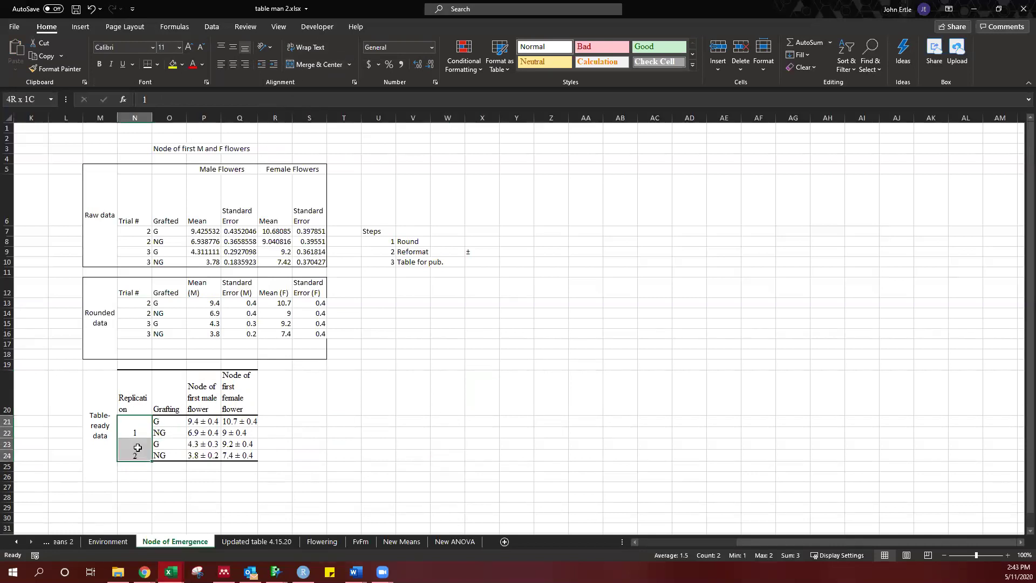
pyautogui.click(232, 48)
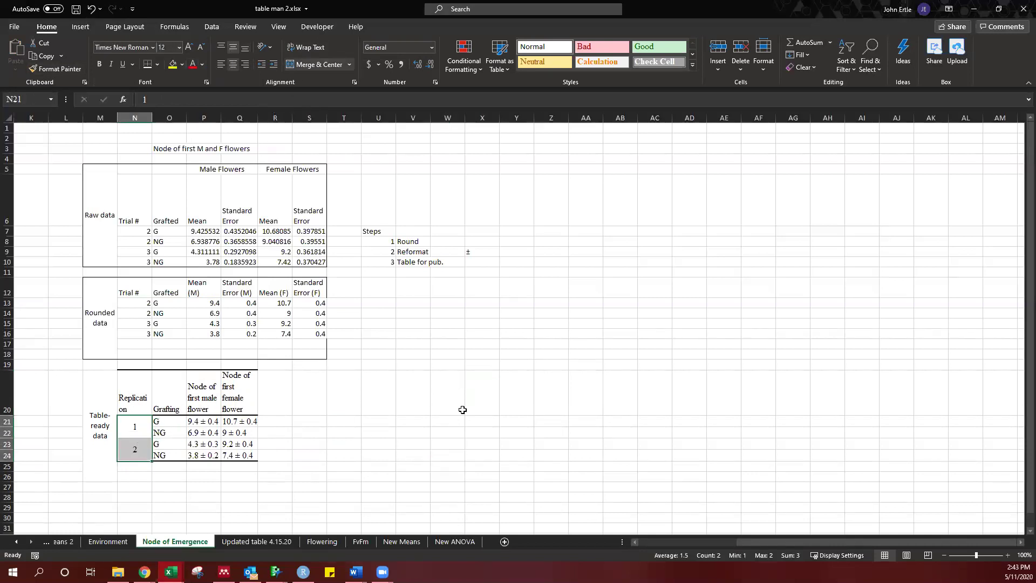
# Center all table text horizontally and vertically, then select the finished table N20:Q24.
pyautogui.click(463, 410)
pyautogui.moveTo(249, 452); pyautogui.dragTo(144, 386)
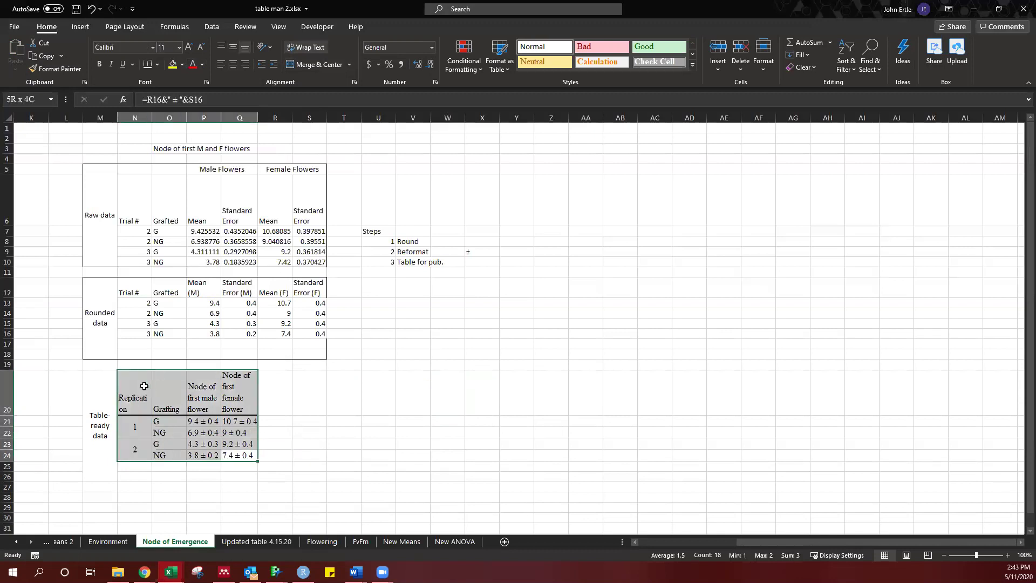
pyautogui.click(233, 65)
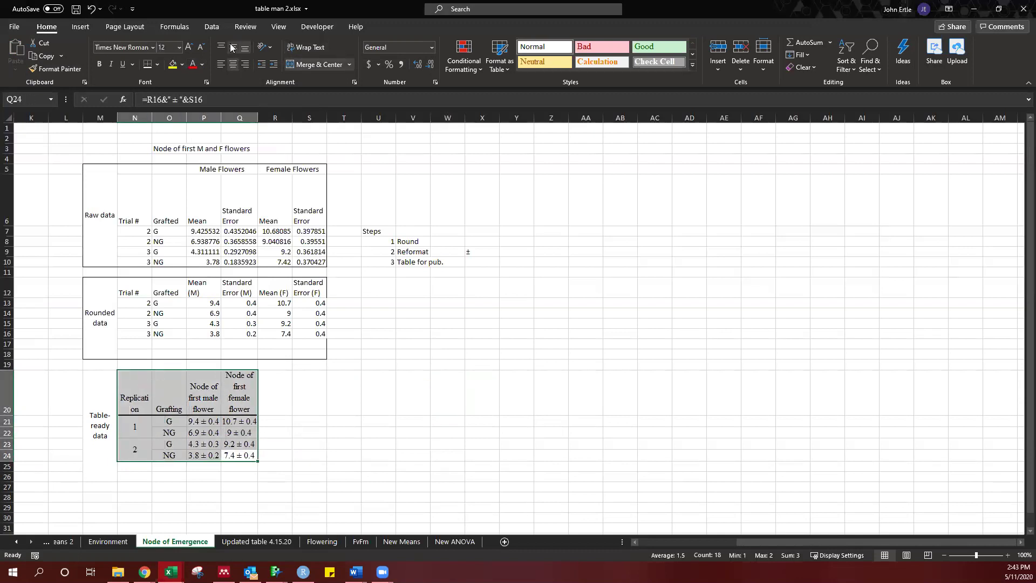
pyautogui.click(232, 47)
pyautogui.click(493, 403)
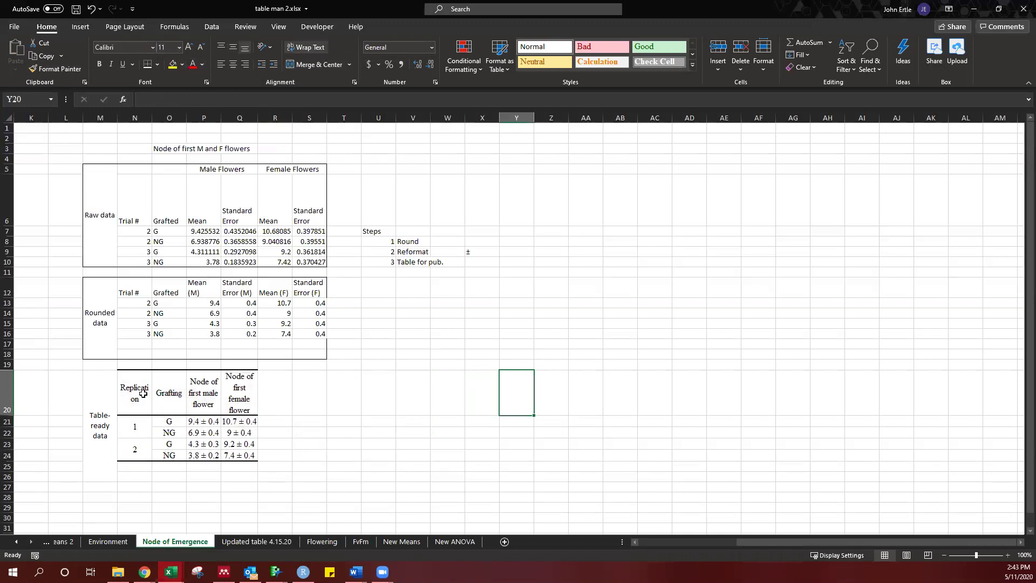
pyautogui.moveTo(143, 394); pyautogui.dragTo(251, 456)
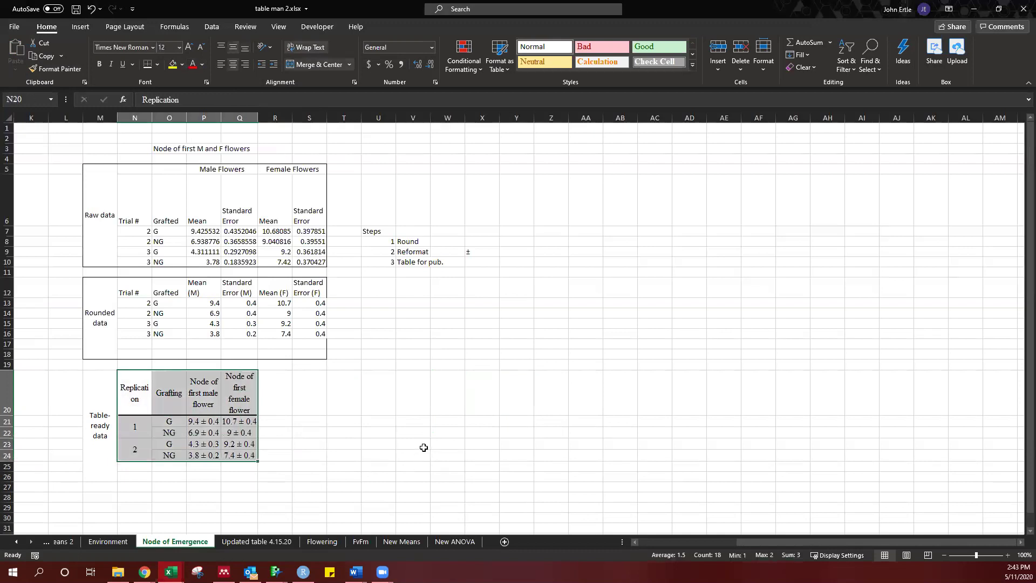
# Paste the copied table below the Table 5 caption in Word using Keep Source Formatting.
pyautogui.hotkey('ctrl', 'c')
pyautogui.moveTo(356, 572)
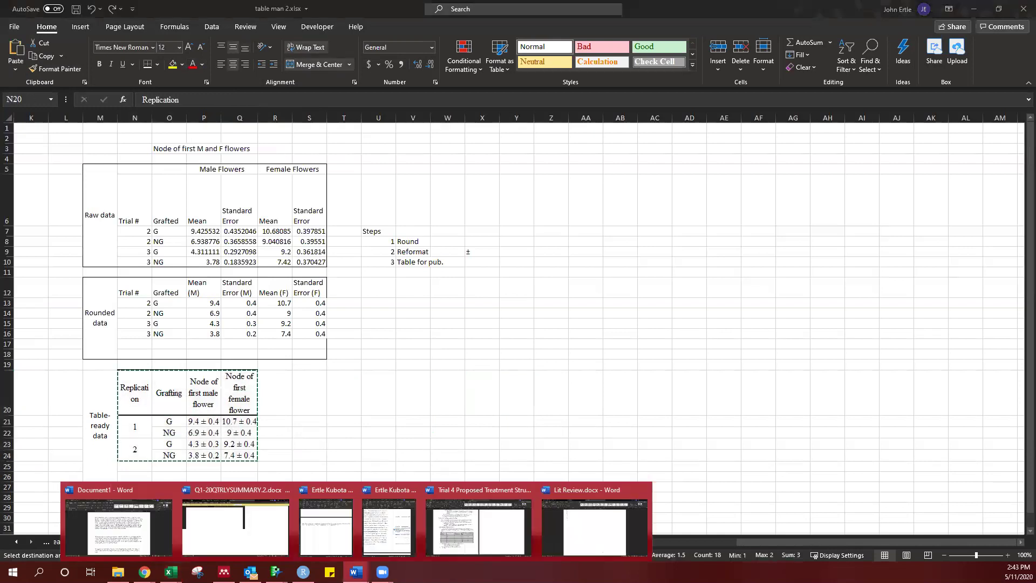
pyautogui.click(337, 543)
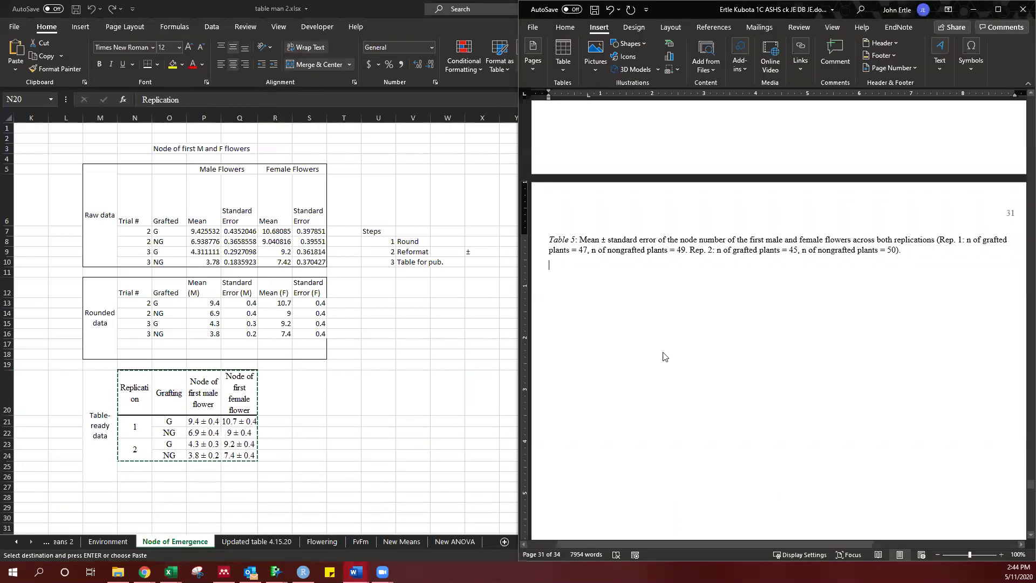
pyautogui.click(574, 265)
pyautogui.rightClick(562, 265)
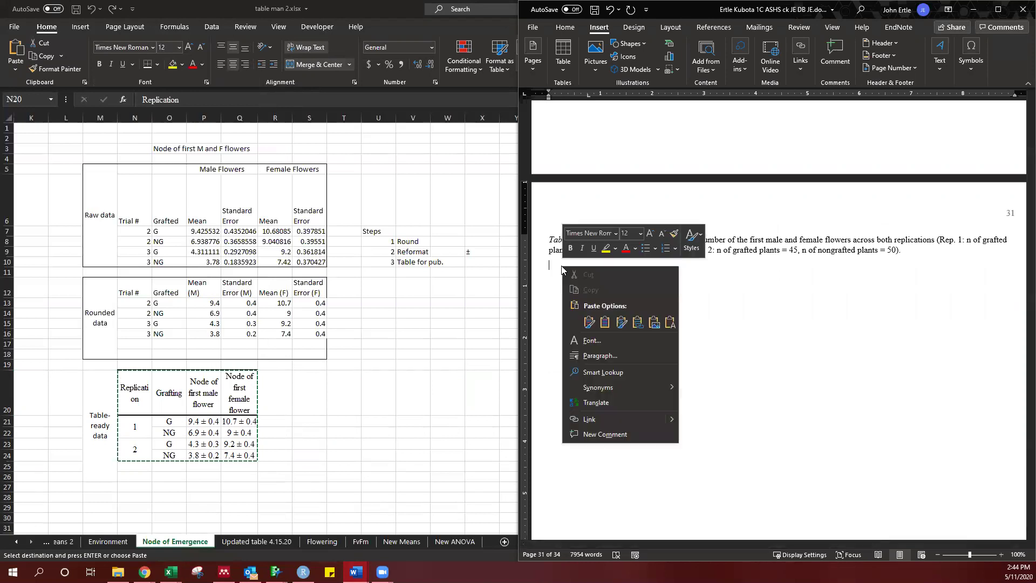
pyautogui.click(590, 323)
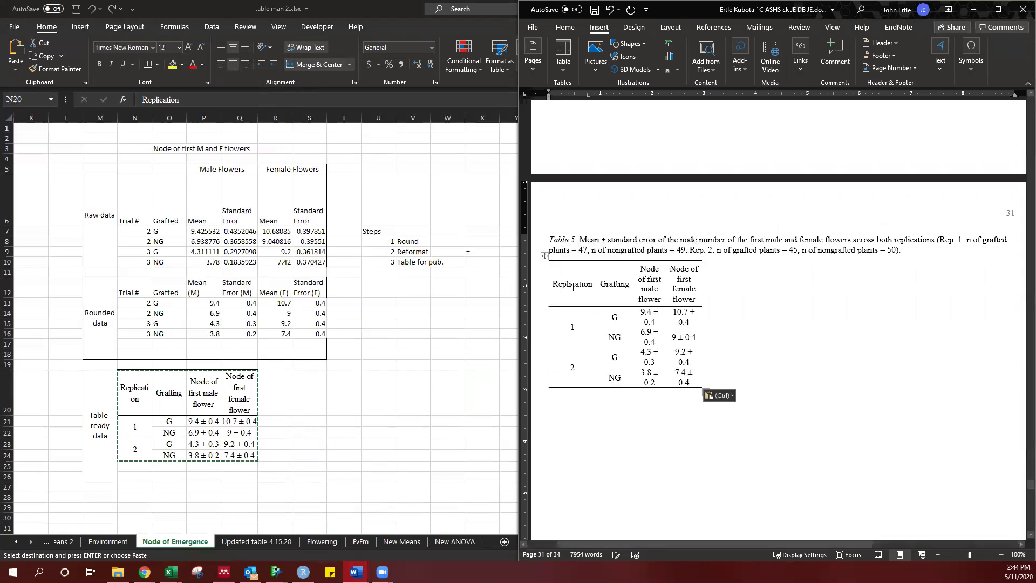
pyautogui.click(546, 258)
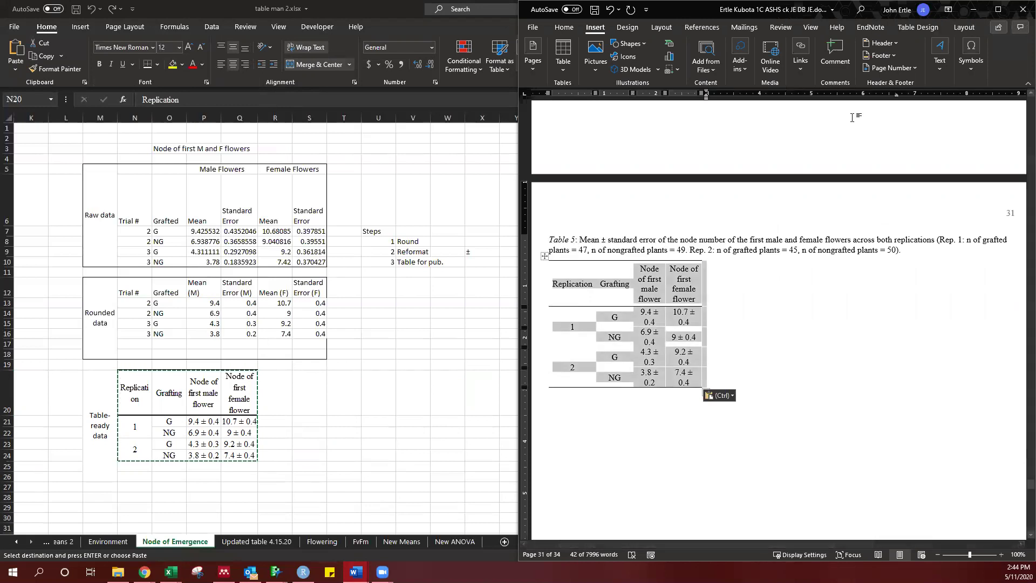
# AutoFit the pasted table's columns to their contents.
pyautogui.click(965, 27)
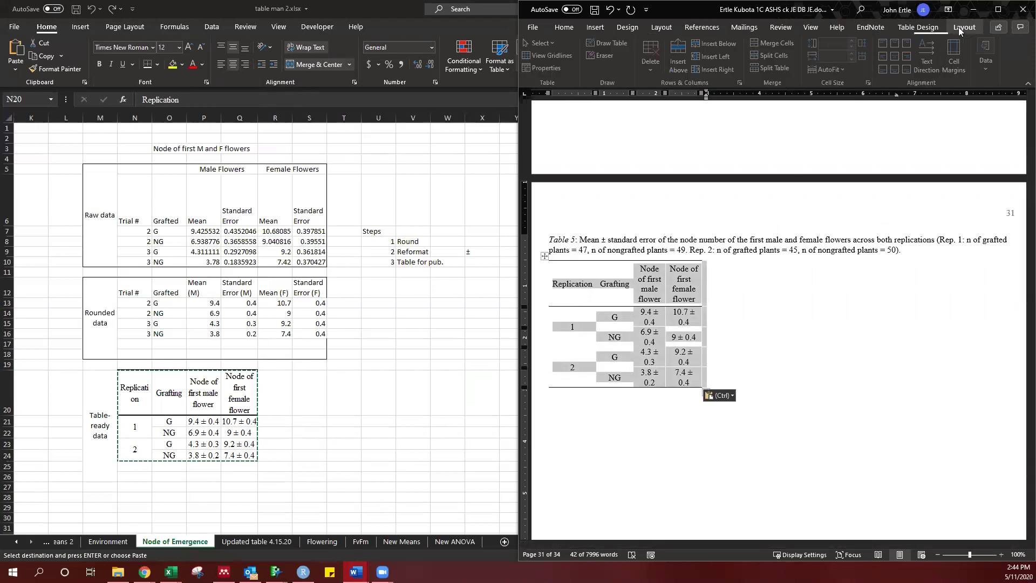
pyautogui.click(831, 69)
pyautogui.click(840, 87)
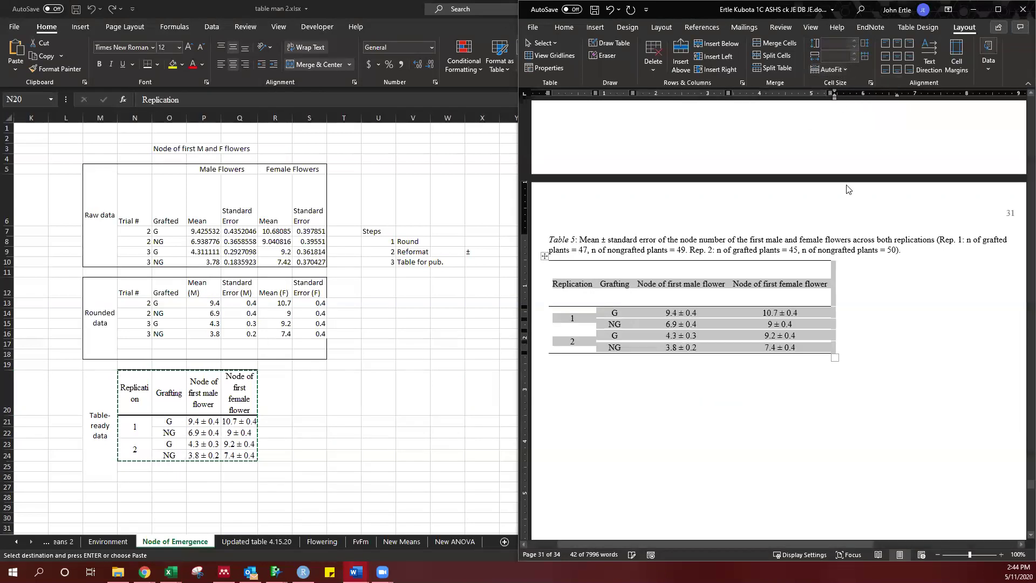
pyautogui.click(779, 390)
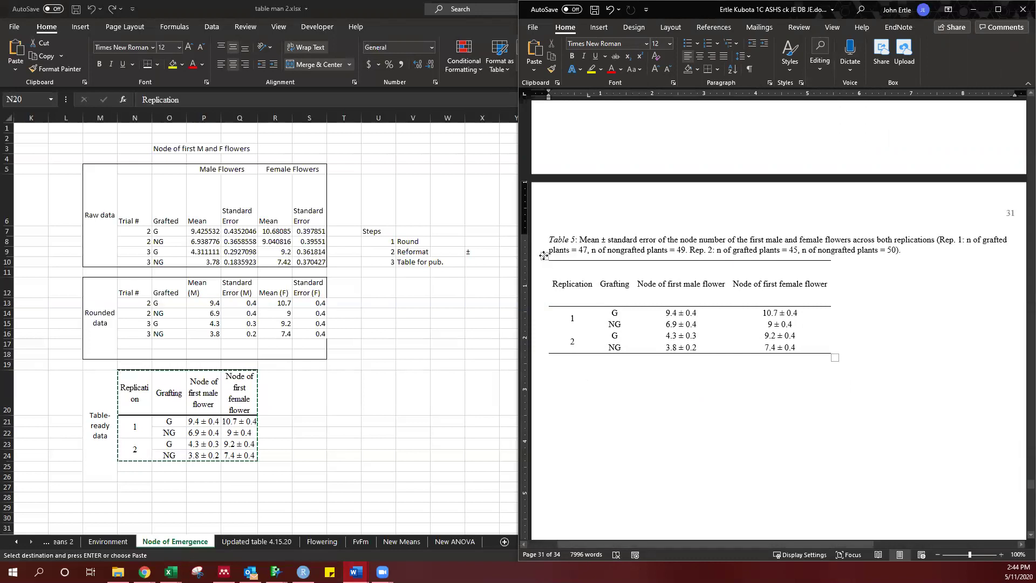
# Center the whole table on the page with Home > Center.
pyautogui.click(544, 256)
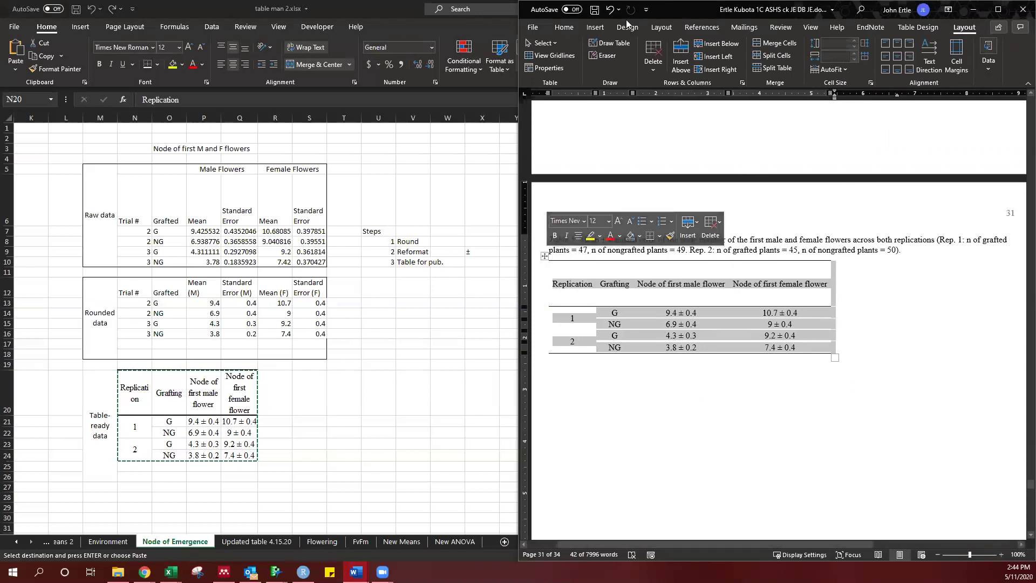
pyautogui.click(574, 26)
pyautogui.click(698, 55)
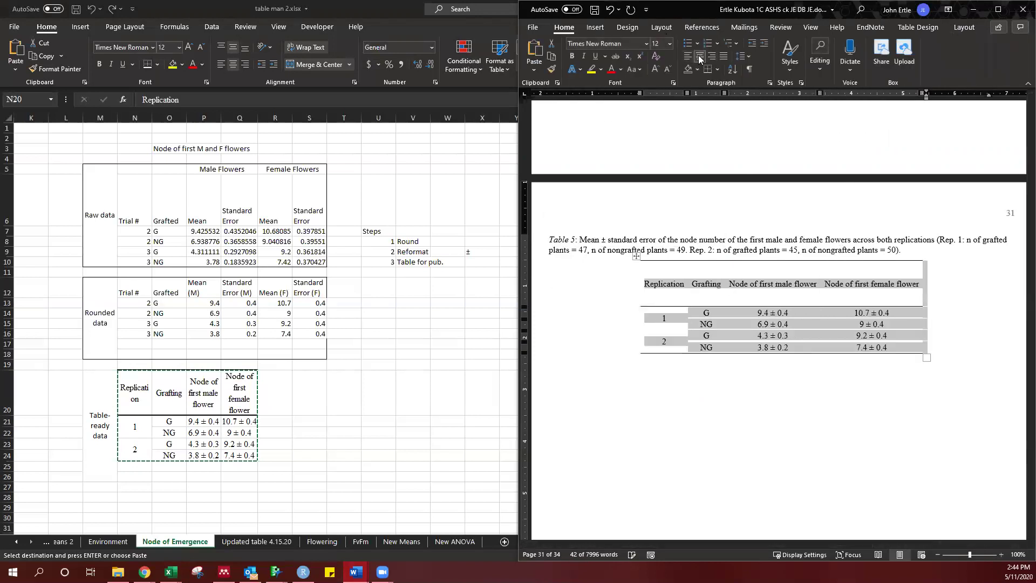
pyautogui.click(859, 369)
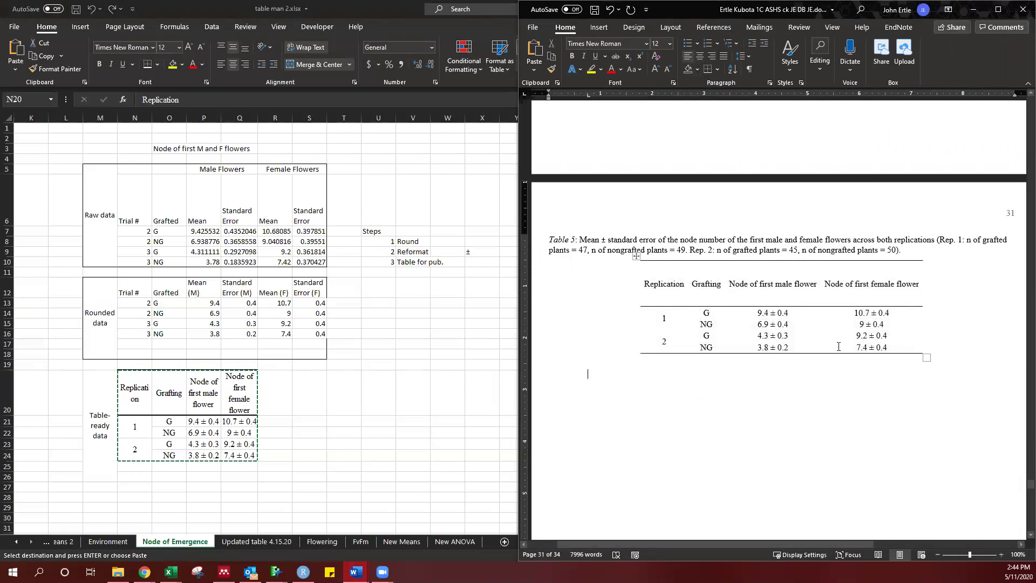